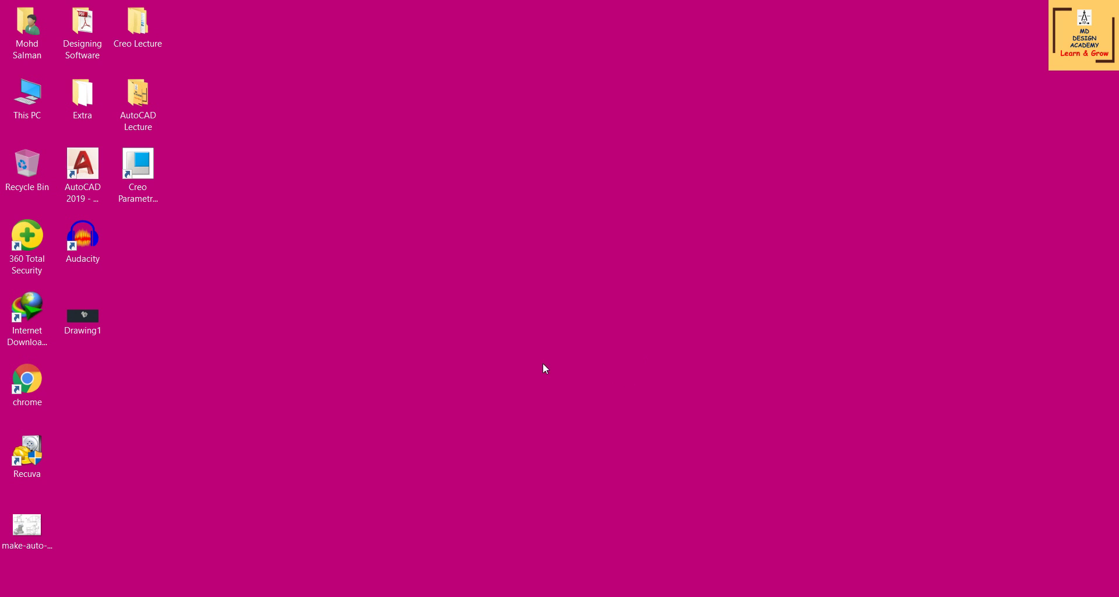
- Launch AutoCAD 2019 from its desktop shortcut to reach the Start page
{"action": "left_click", "coordinate": [83, 166]}
{"action": "left_click", "coordinate": [703, 545]}
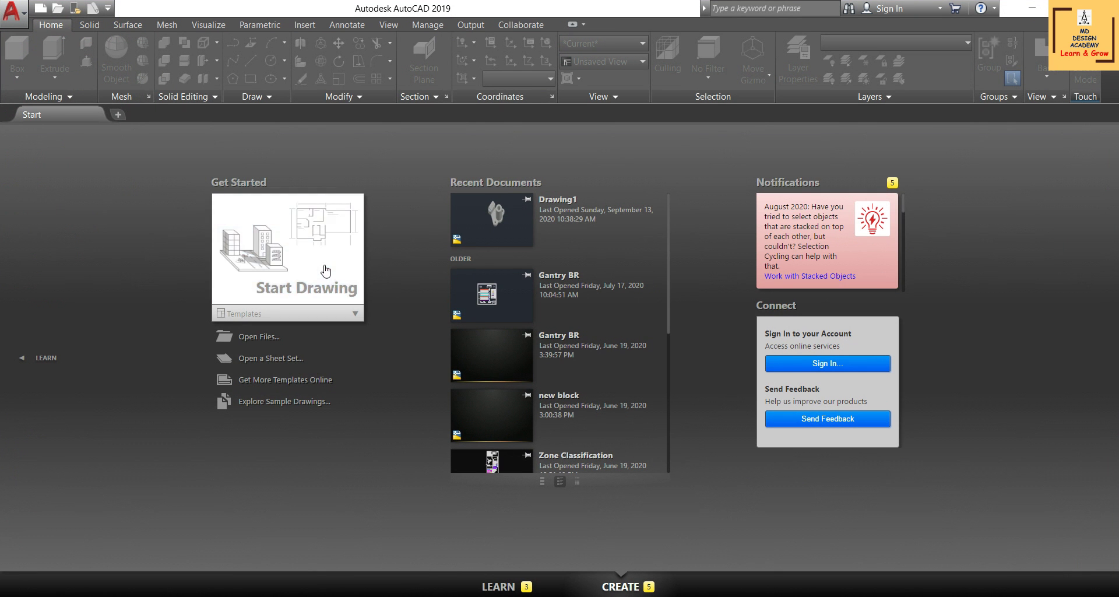
- Create the new blank drawing Drawing1.dwg with Start Drawing
{"action": "left_click", "coordinate": [326, 272]}
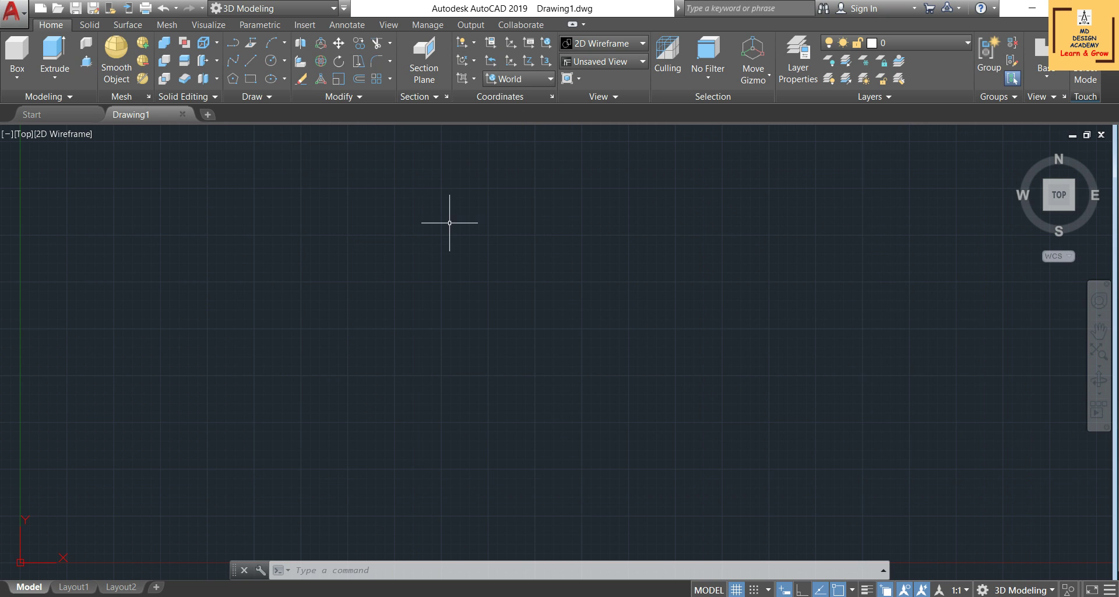
- Show the UCS icon at the origin and switch to the SW Isometric view
{"action": "left_click", "coordinate": [476, 43]}
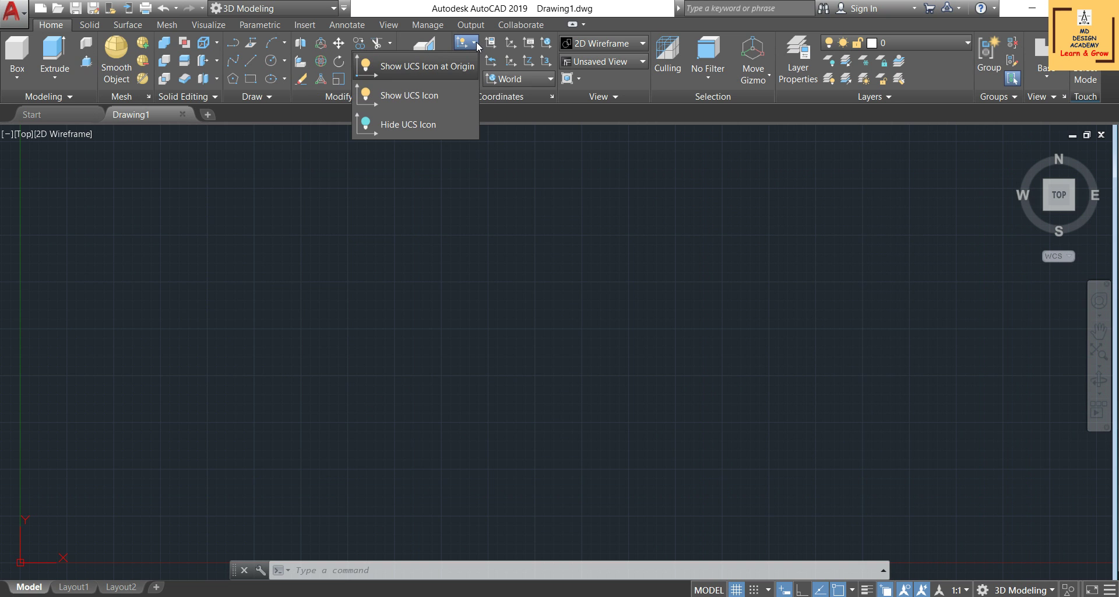
{"action": "left_click", "coordinate": [427, 67]}
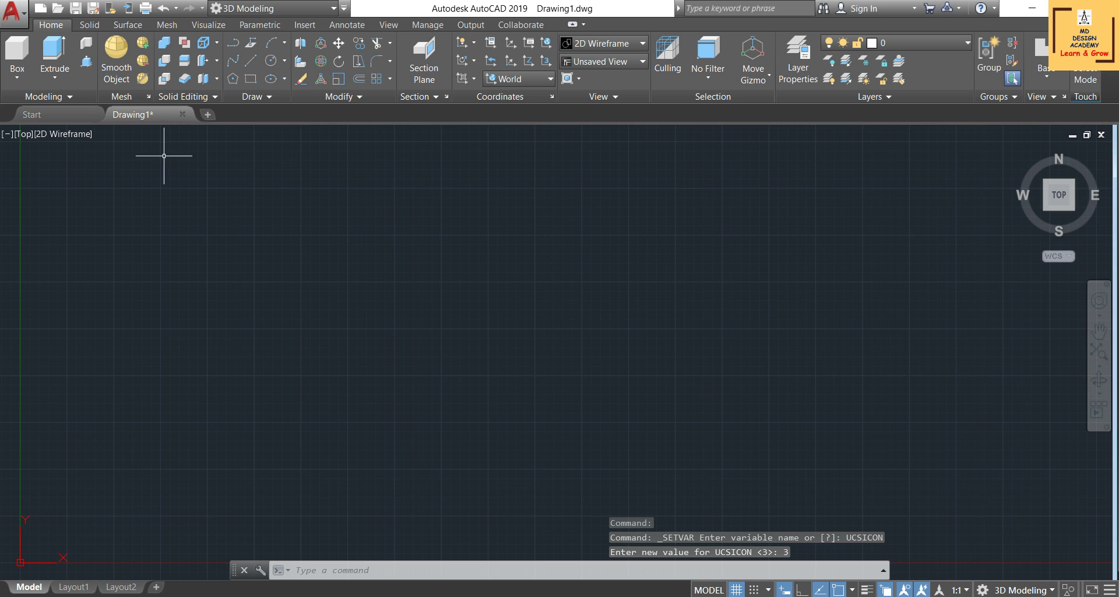
{"action": "left_click", "coordinate": [27, 137]}
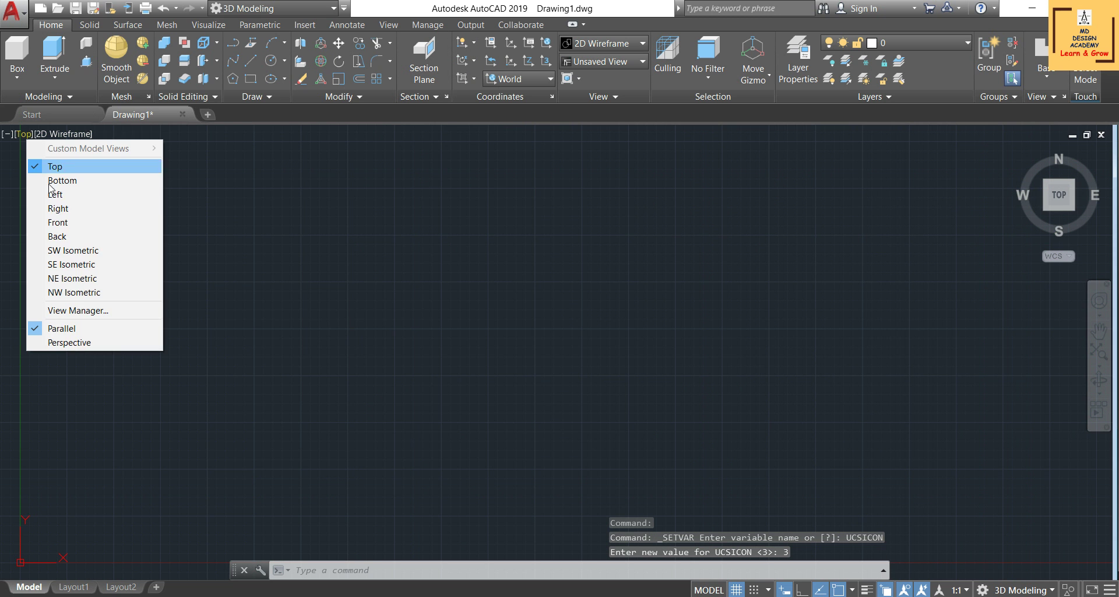
{"action": "left_click", "coordinate": [61, 250]}
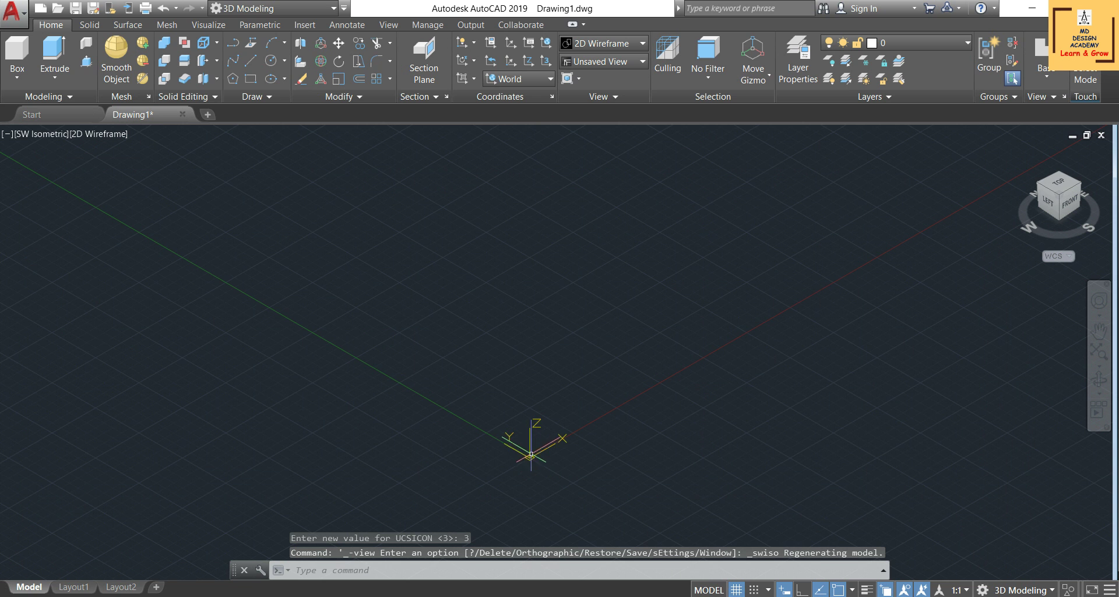
- Try the UCS icon's Show and Hide settings, ending with Show at Origin
{"action": "left_click", "coordinate": [470, 44]}
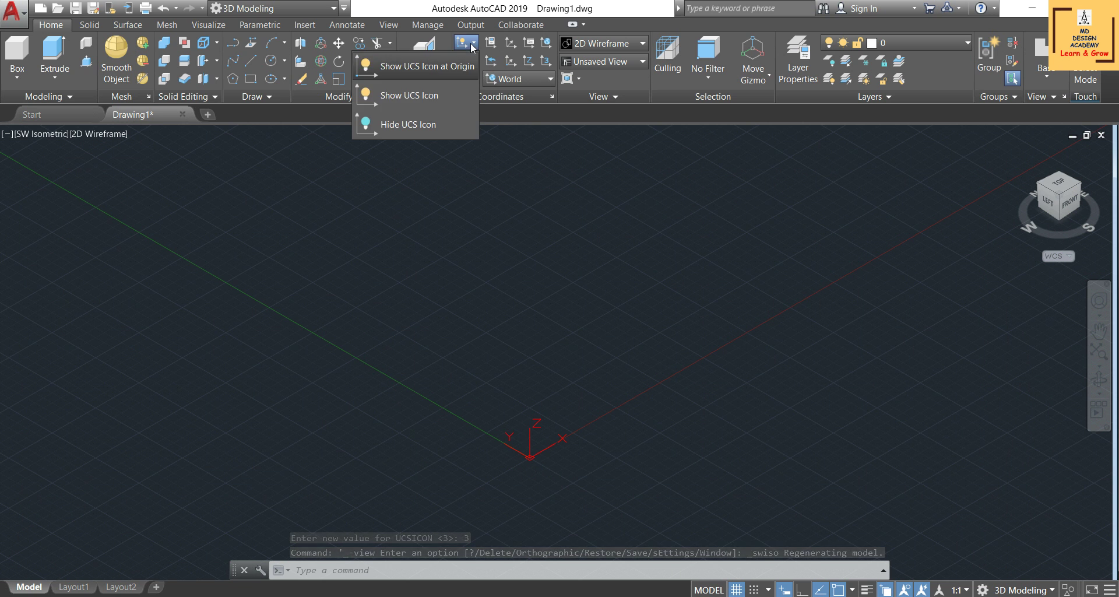
{"action": "left_click", "coordinate": [432, 93]}
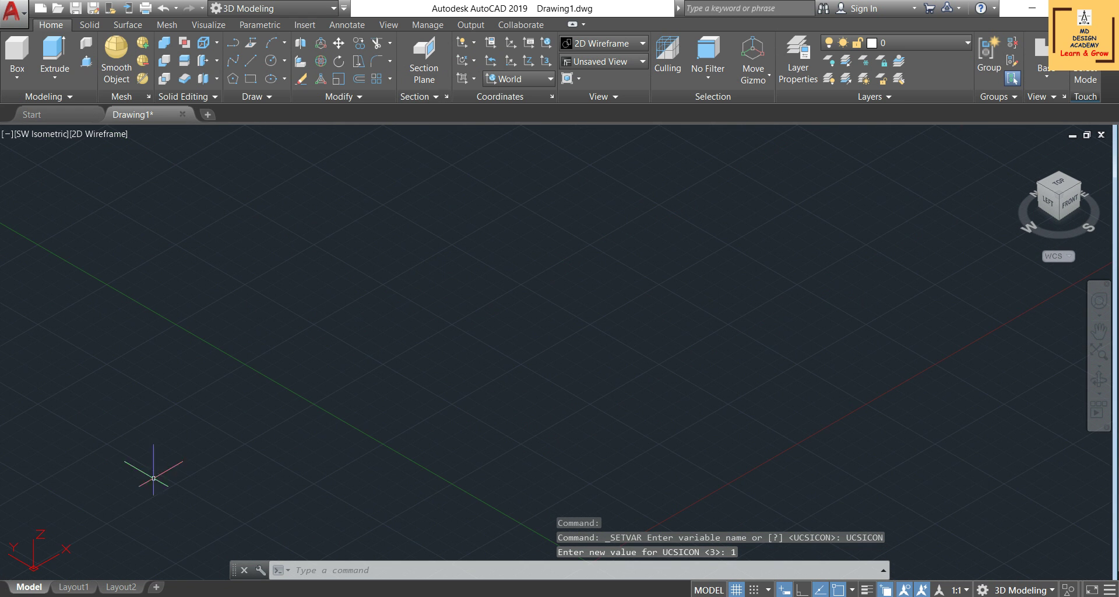
{"action": "scroll", "coordinate": [400, 299], "scroll_direction": "down", "scroll_amount": 10}
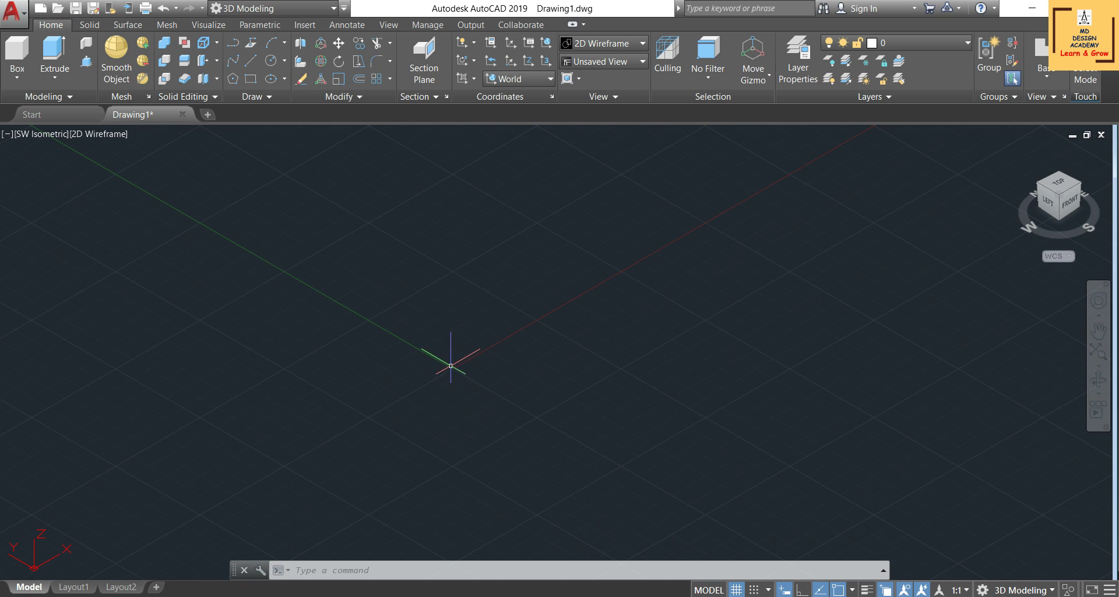
{"action": "left_click", "coordinate": [474, 42]}
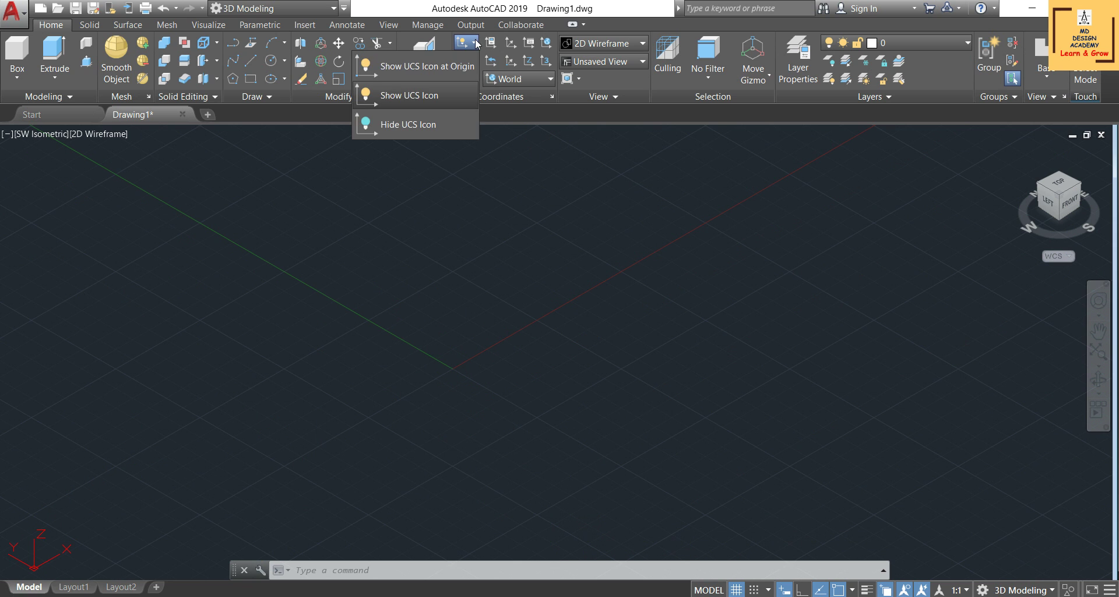
{"action": "left_click", "coordinate": [408, 125]}
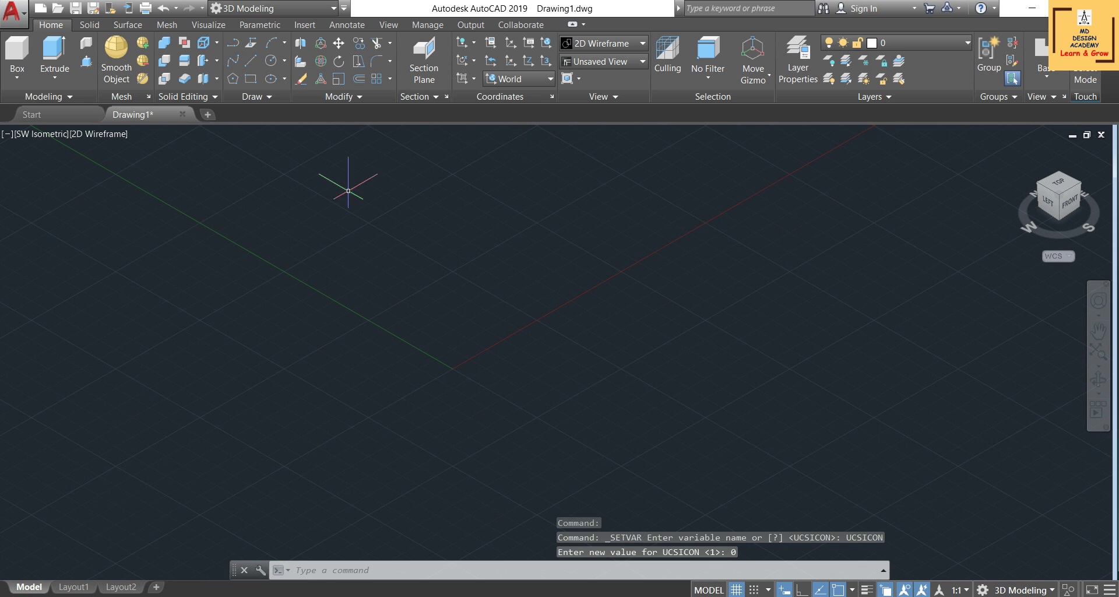
{"action": "left_click", "coordinate": [474, 43]}
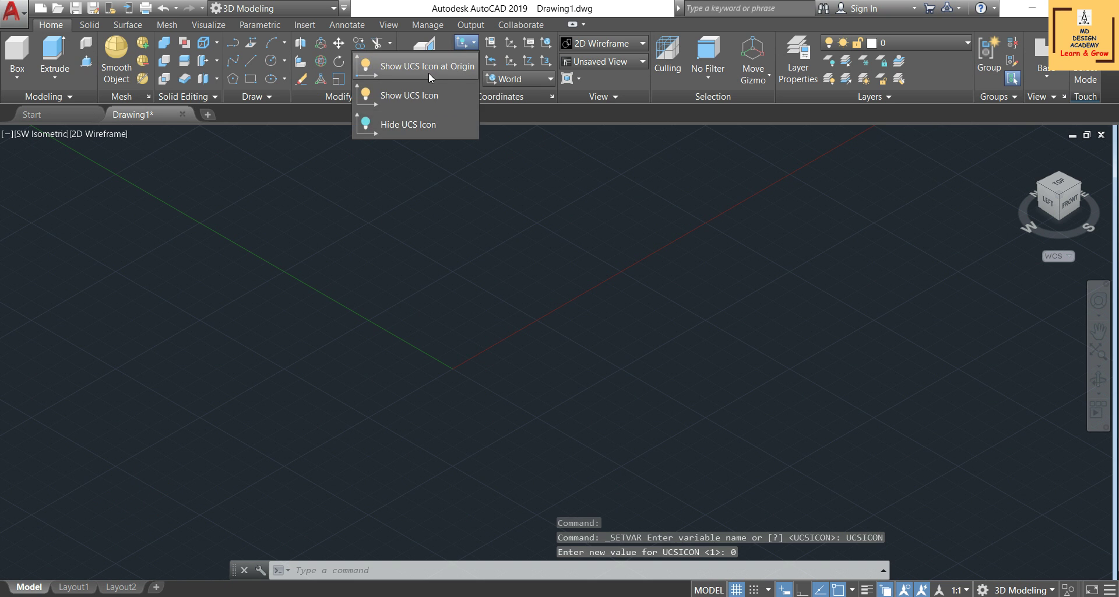
{"action": "left_click", "coordinate": [429, 72]}
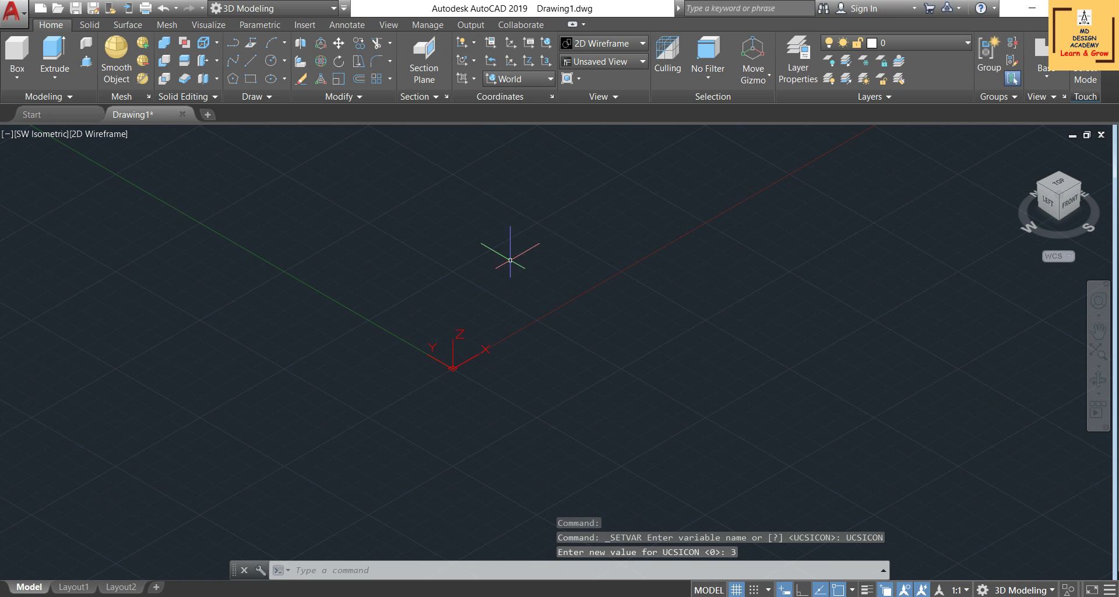
{"action": "mouse_move", "coordinate": [464, 61]}
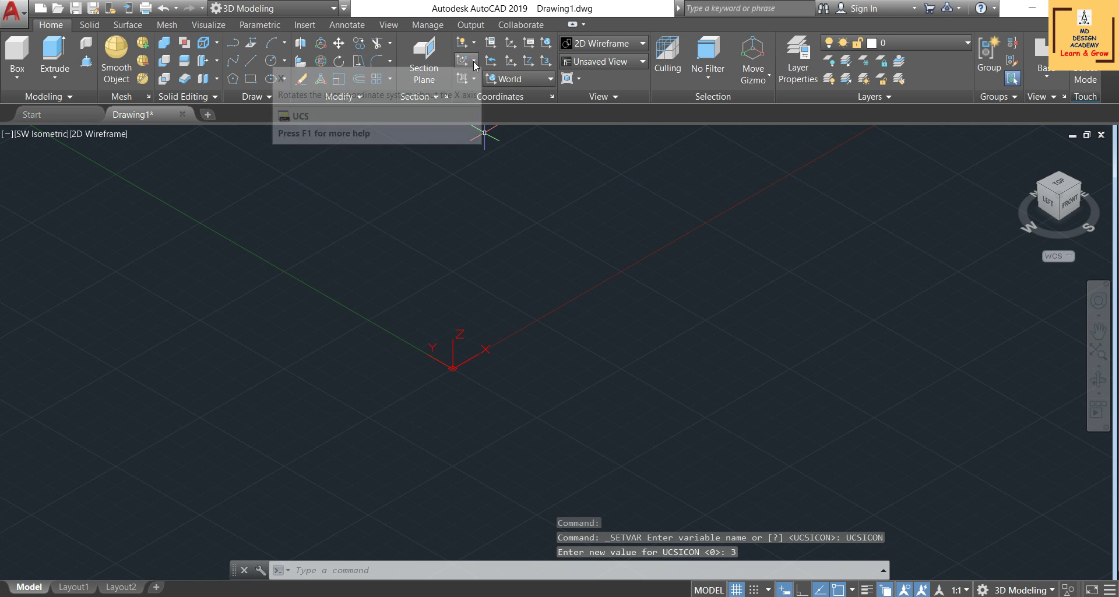
- Start a UCS rotation about the X axis and turn on Ortho mode
{"action": "left_click", "coordinate": [474, 61]}
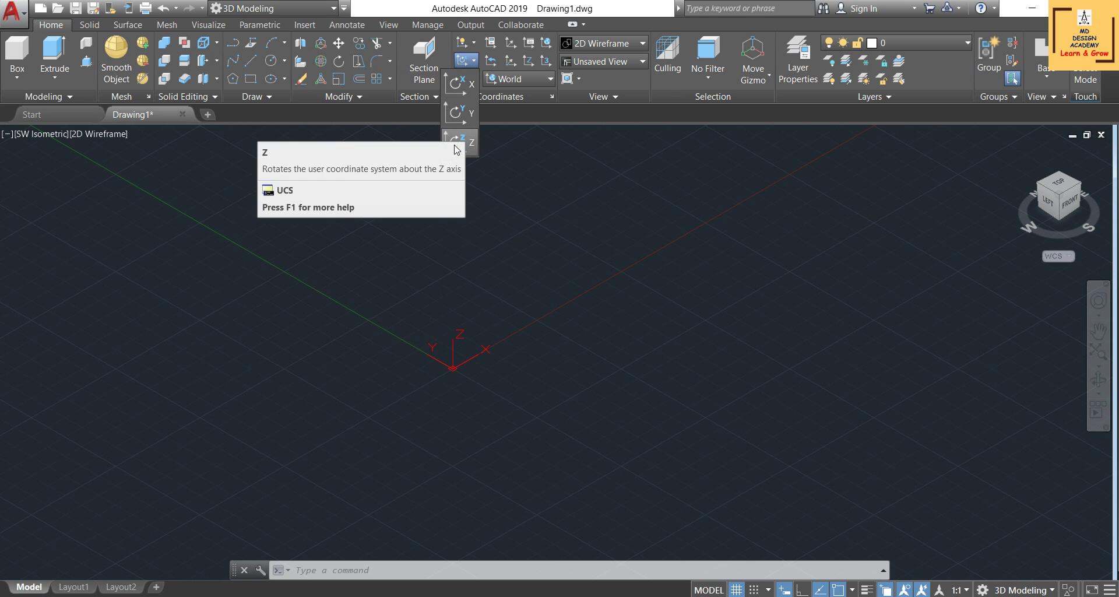
{"action": "left_click", "coordinate": [457, 83]}
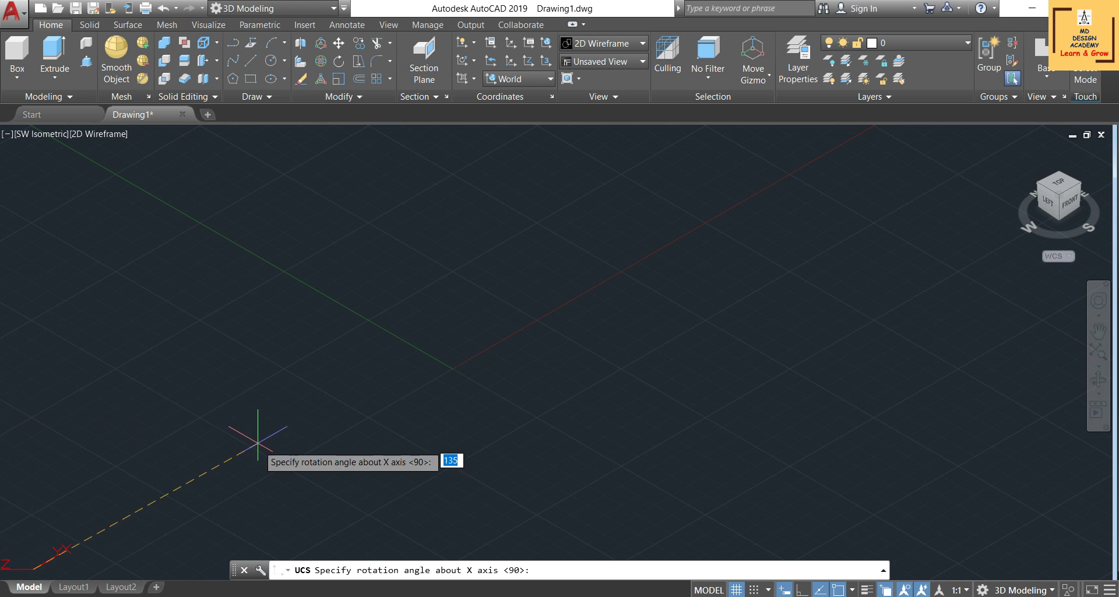
{"action": "left_click", "coordinate": [802, 589]}
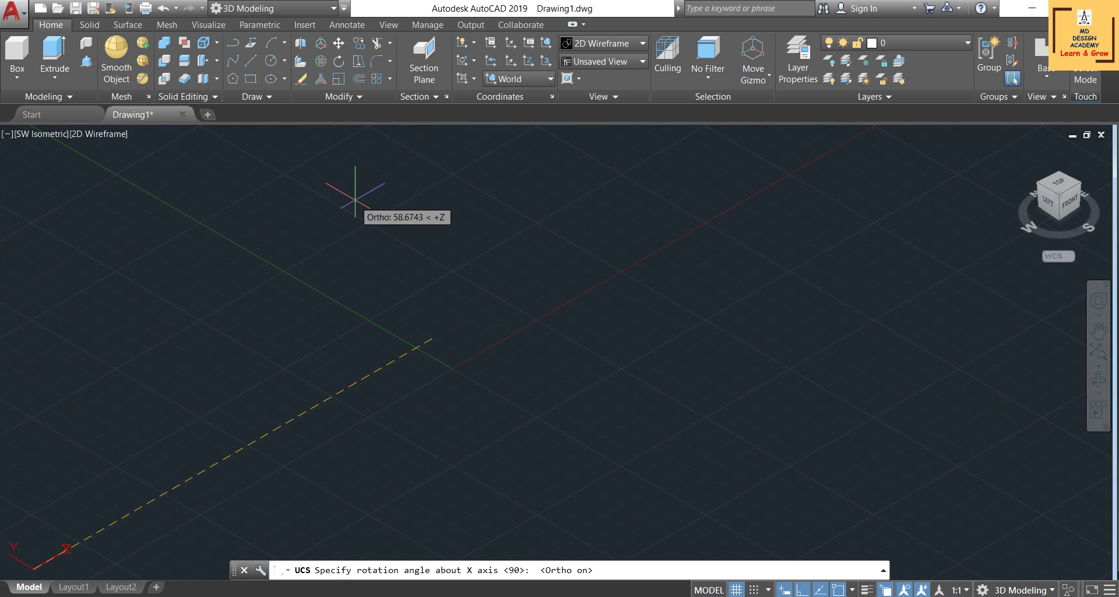
- Set the UCS icon to Show, then back to Show at Origin
{"action": "left_click", "coordinate": [475, 43]}
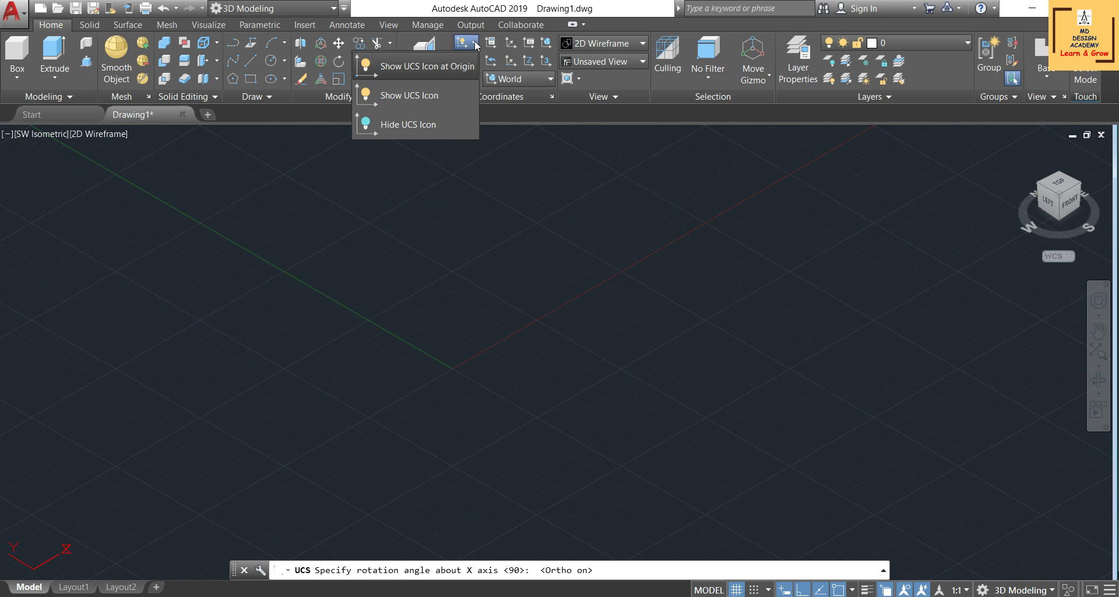
{"action": "left_click", "coordinate": [411, 96]}
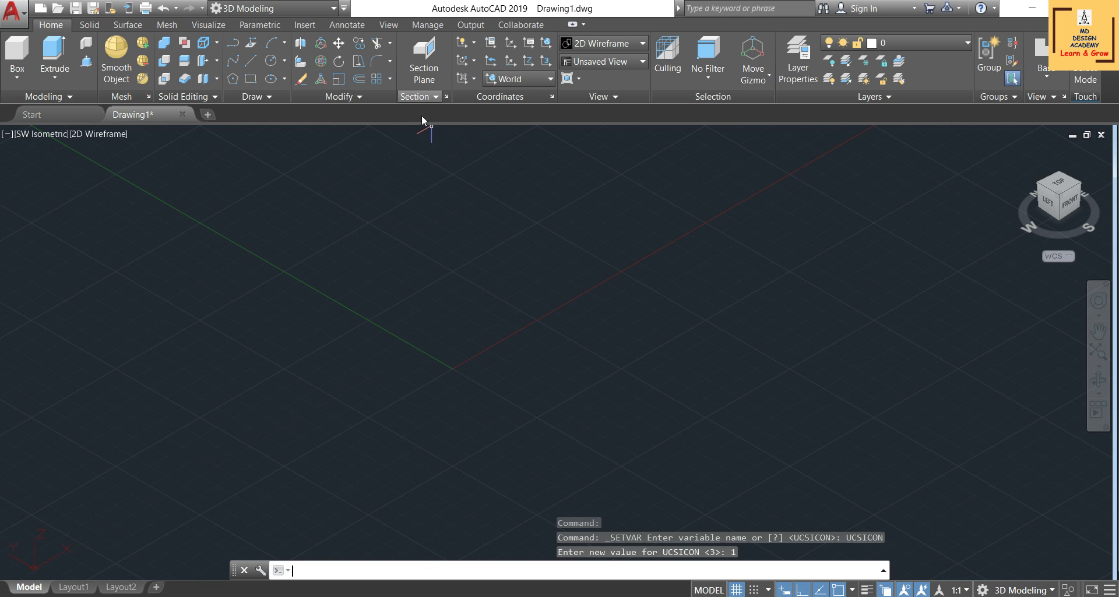
{"action": "left_click", "coordinate": [474, 43]}
{"action": "left_click", "coordinate": [420, 66]}
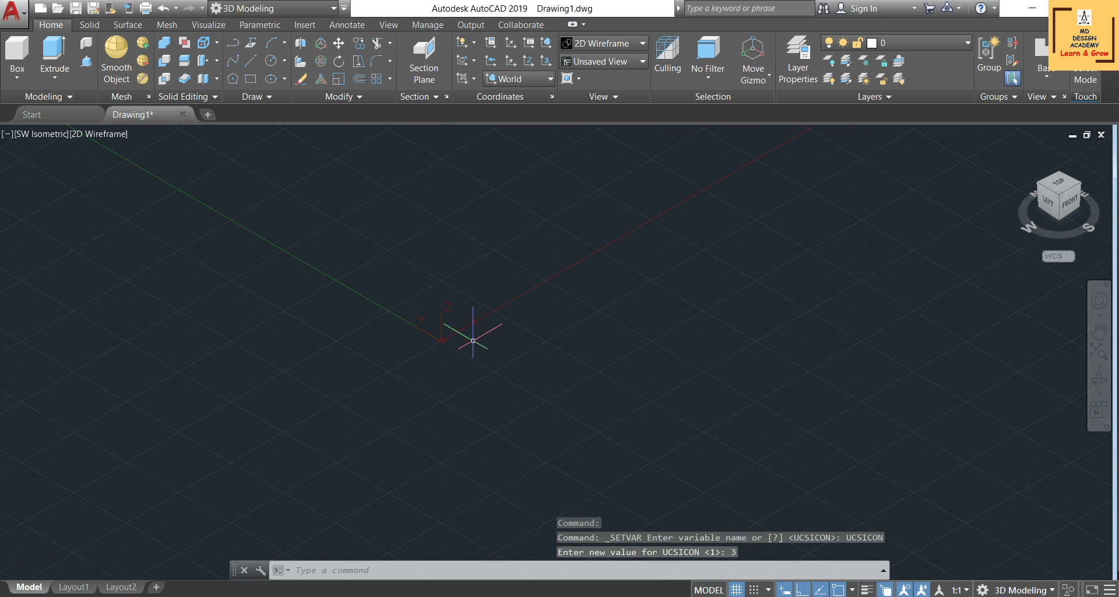
- Start UCS rotations about Y and then Z, cancelling so the UCS stays World
{"action": "left_click", "coordinate": [474, 60]}
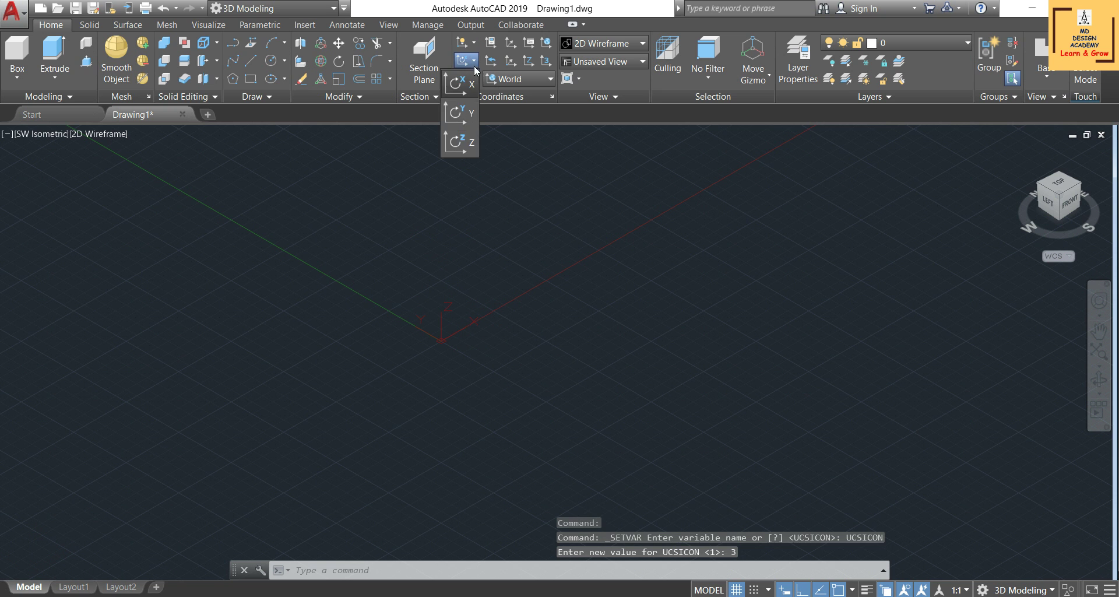
{"action": "left_click", "coordinate": [460, 112]}
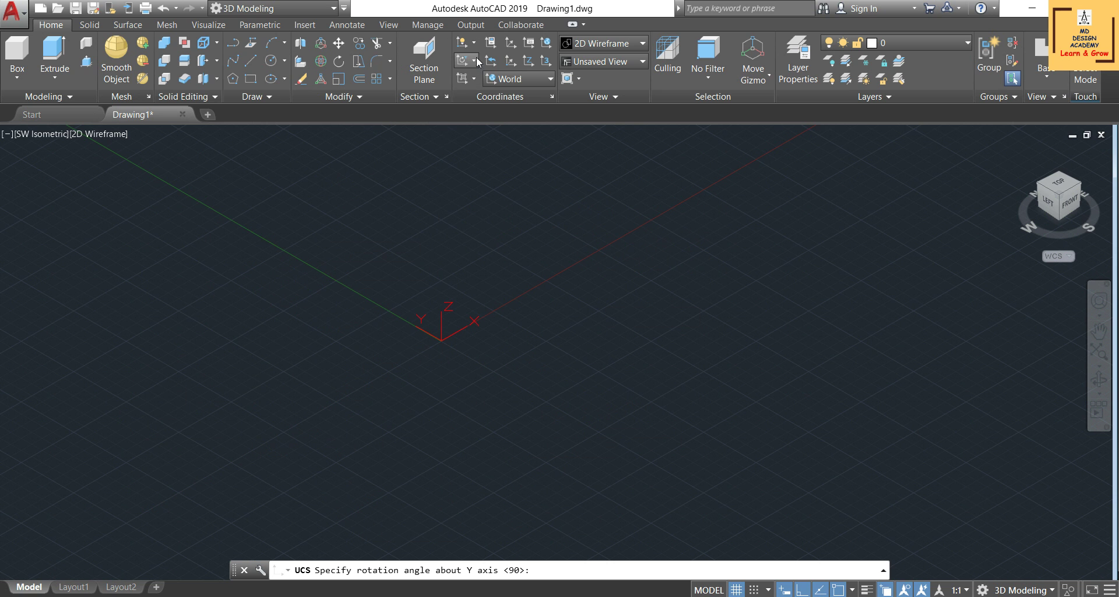
{"action": "left_click", "coordinate": [474, 78]}
{"action": "left_click", "coordinate": [456, 124]}
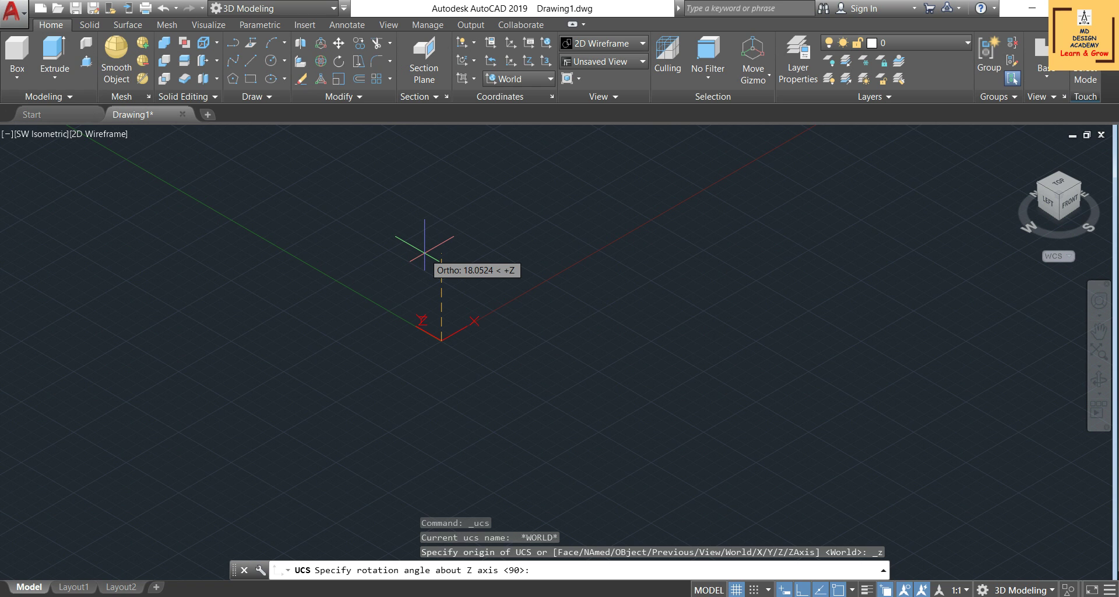
{"action": "key", "text": "Escape"}
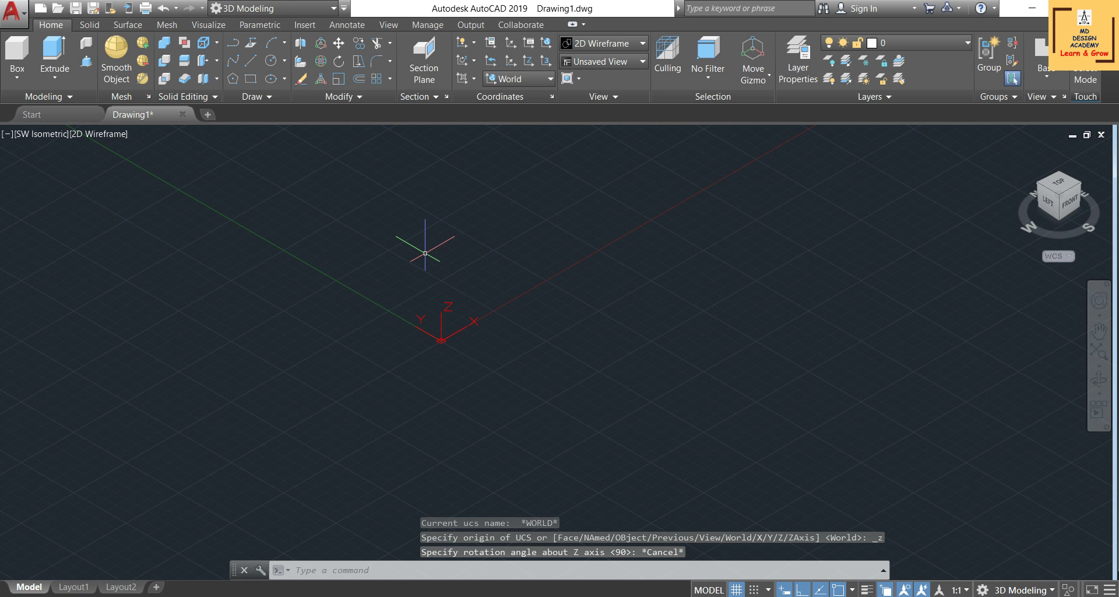
{"action": "left_click", "coordinate": [475, 79]}
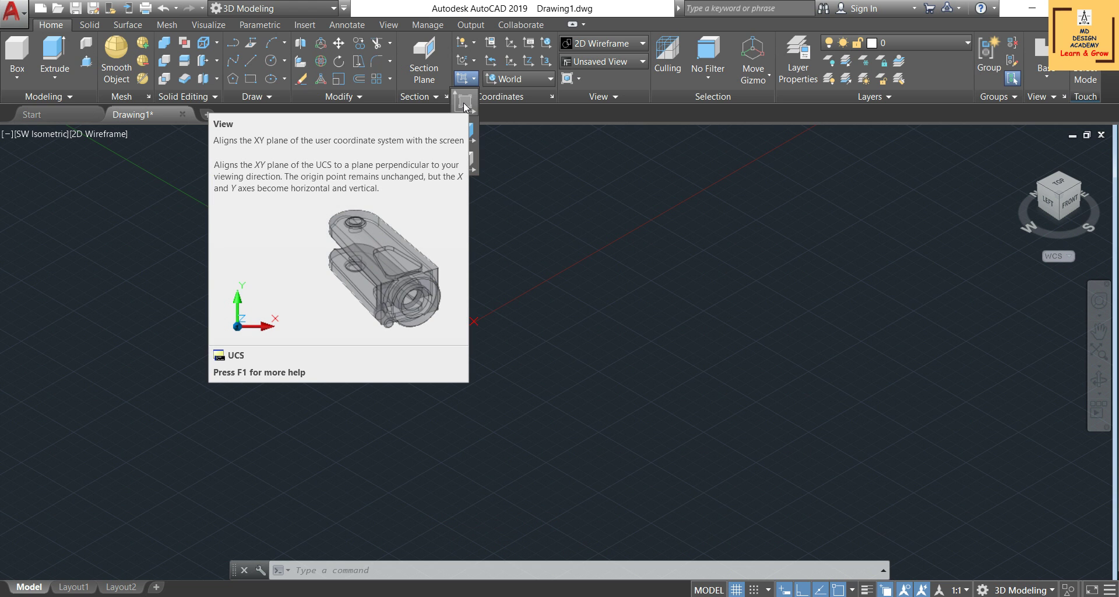
- In Top view, pick a box base right of the origin, then orbit the view out of plan
{"action": "left_click", "coordinate": [1060, 185]}
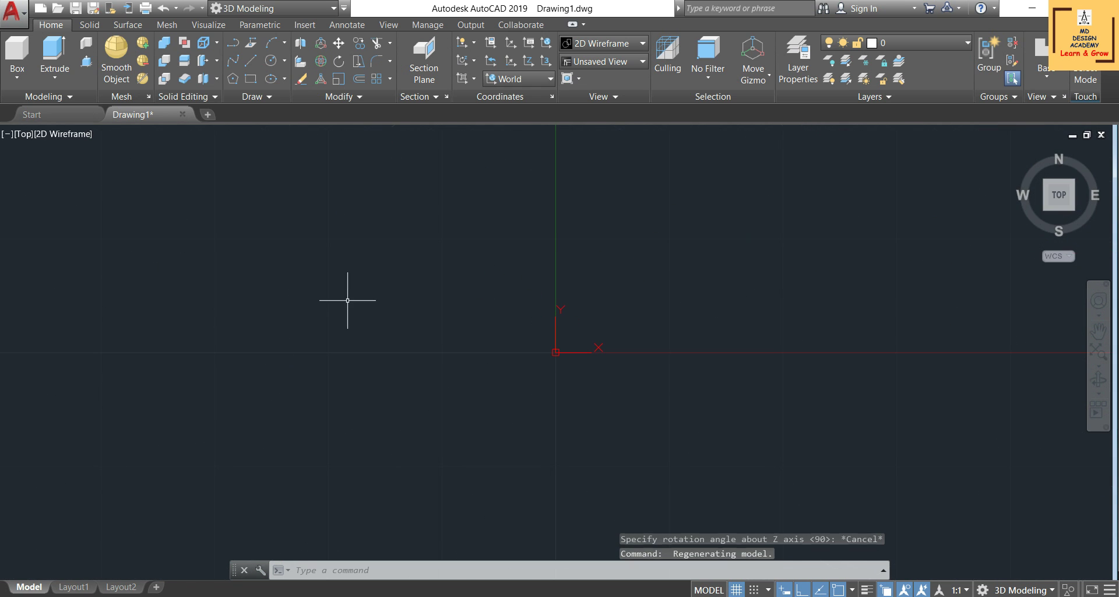
{"action": "left_click", "coordinate": [18, 61]}
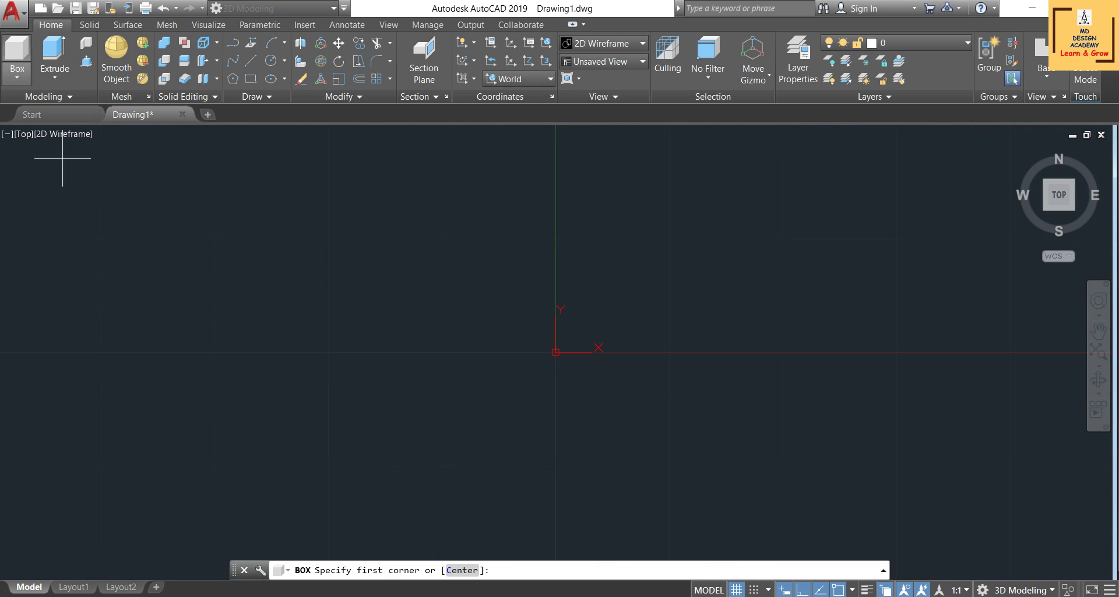
{"action": "left_click", "coordinate": [614, 240]}
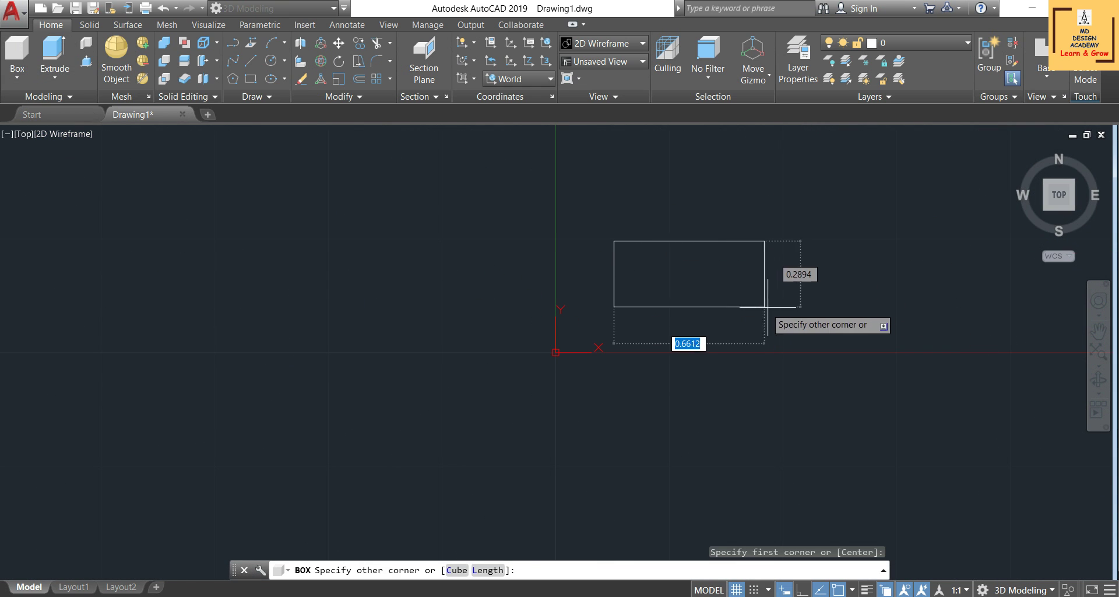
{"action": "left_click", "coordinate": [774, 309]}
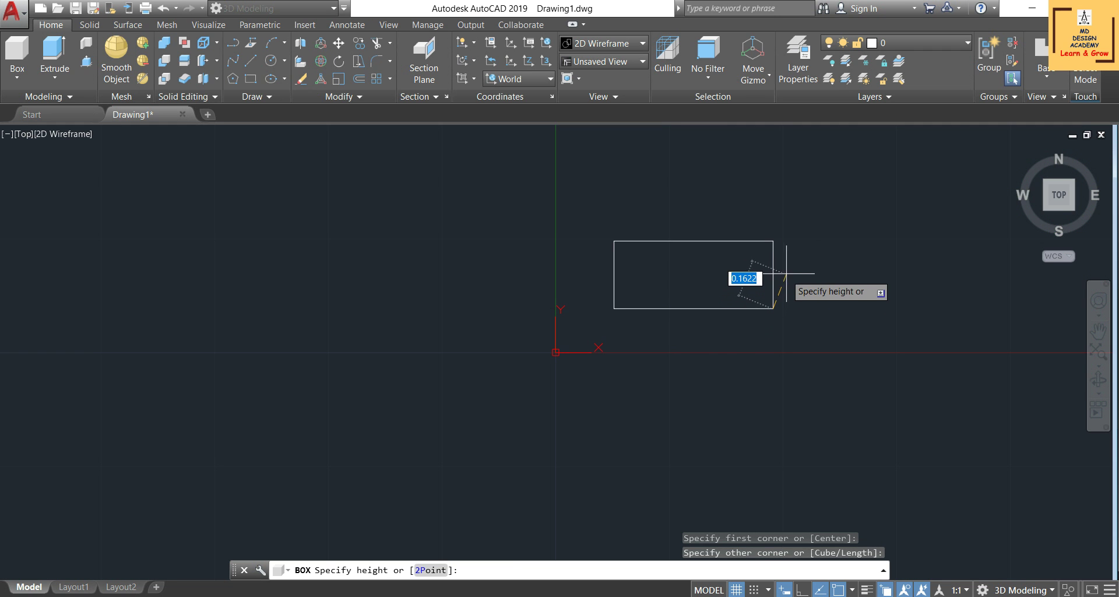
{"action": "left_click", "coordinate": [1099, 379]}
{"action": "mouse_move", "coordinate": [812, 380]}
{"action": "left_mouse_down"}
{"action": "mouse_move", "coordinate": [798, 300]}
{"action": "mouse_move", "coordinate": [816, 191]}
{"action": "left_mouse_up"}
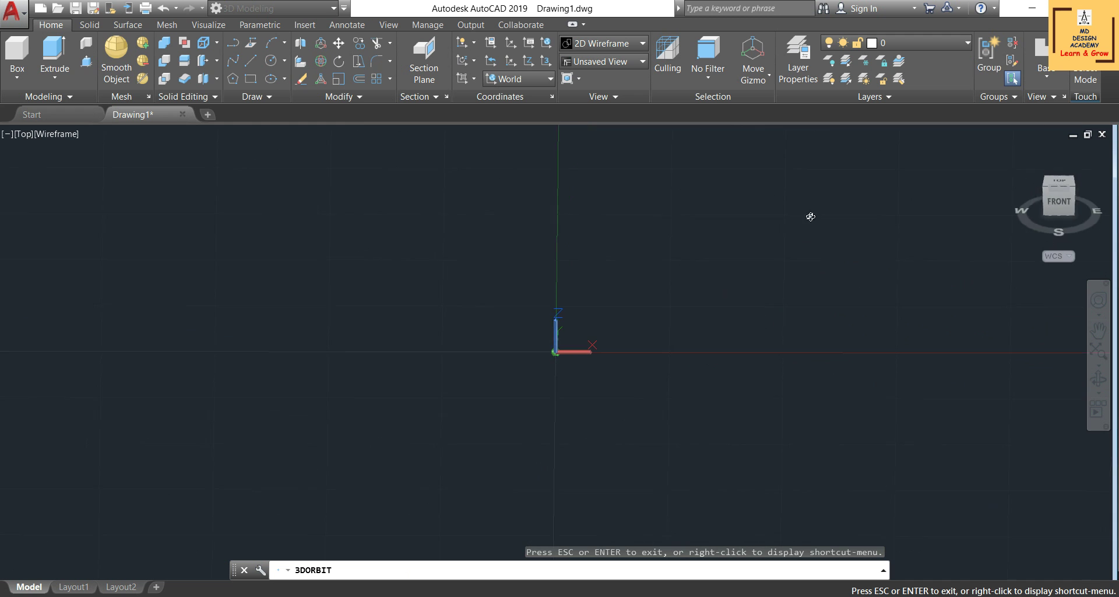
{"action": "left_click_drag", "start_coordinate": [790, 278], "coordinate": [780, 321]}
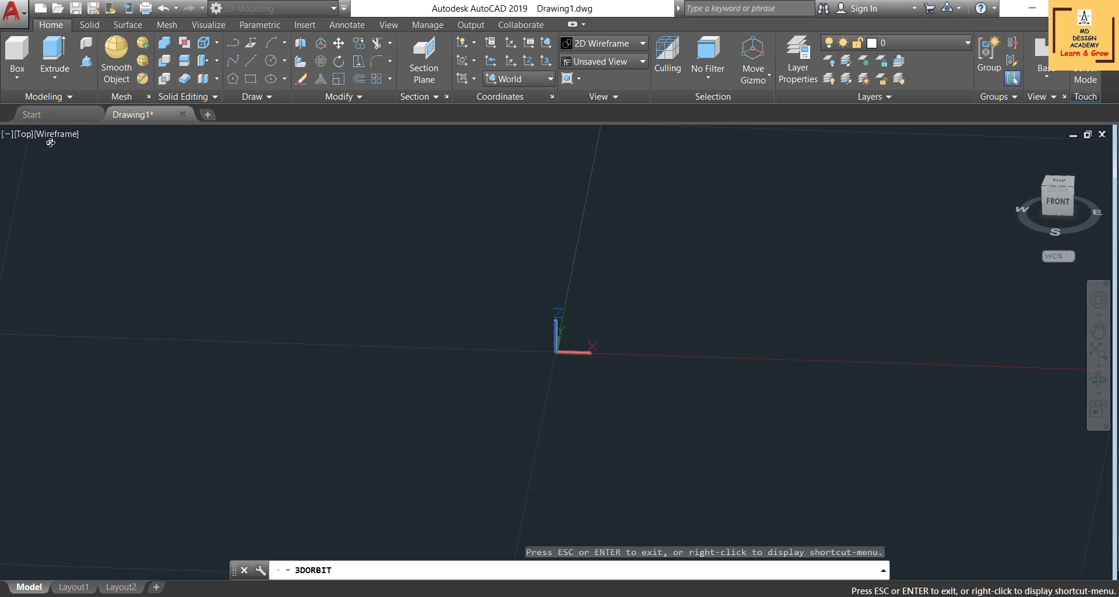
- Draw the box solid by picking two base corners and a height
{"action": "left_click", "coordinate": [23, 50]}
{"action": "left_click", "coordinate": [639, 274]}
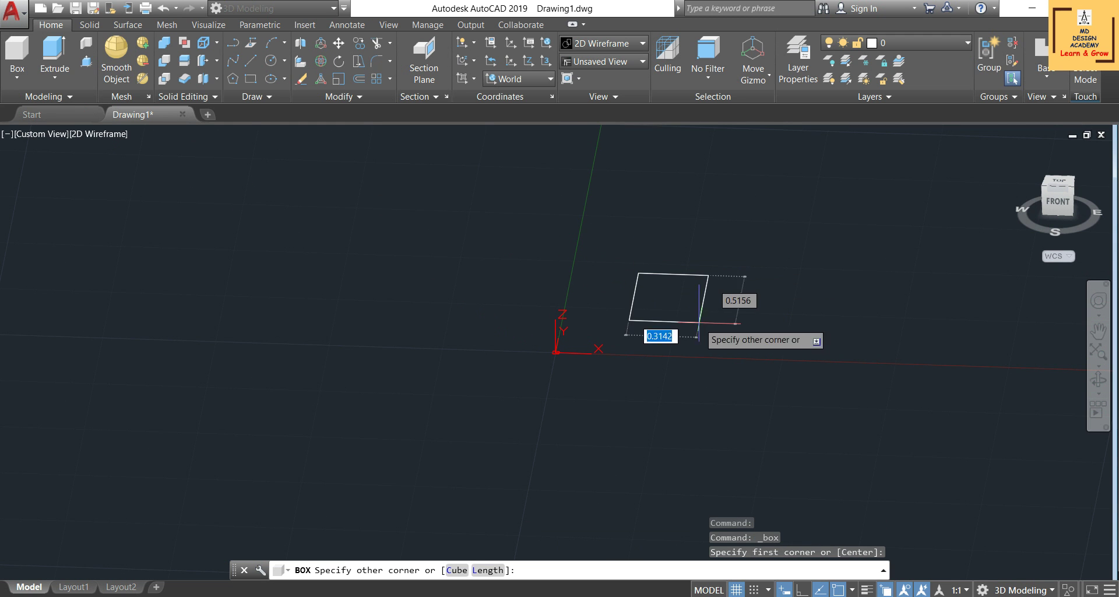
{"action": "left_click", "coordinate": [748, 322]}
{"action": "left_click", "coordinate": [743, 267]}
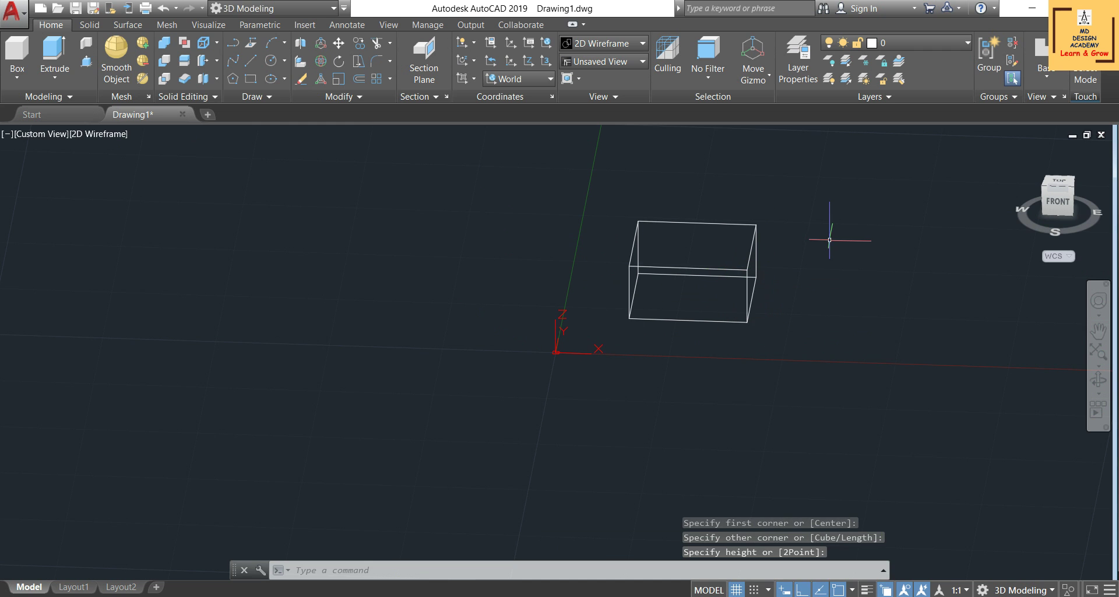
{"action": "left_click", "coordinate": [618, 44]}
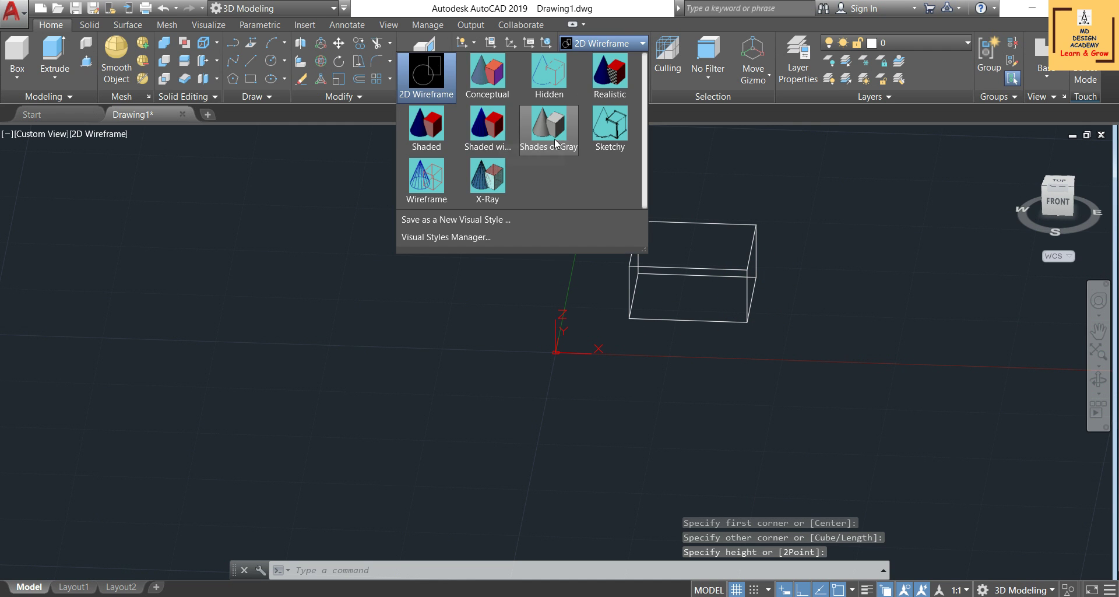
- Change the visual style to Shaded with Edges, then to plain Shaded
{"action": "left_click", "coordinate": [487, 128]}
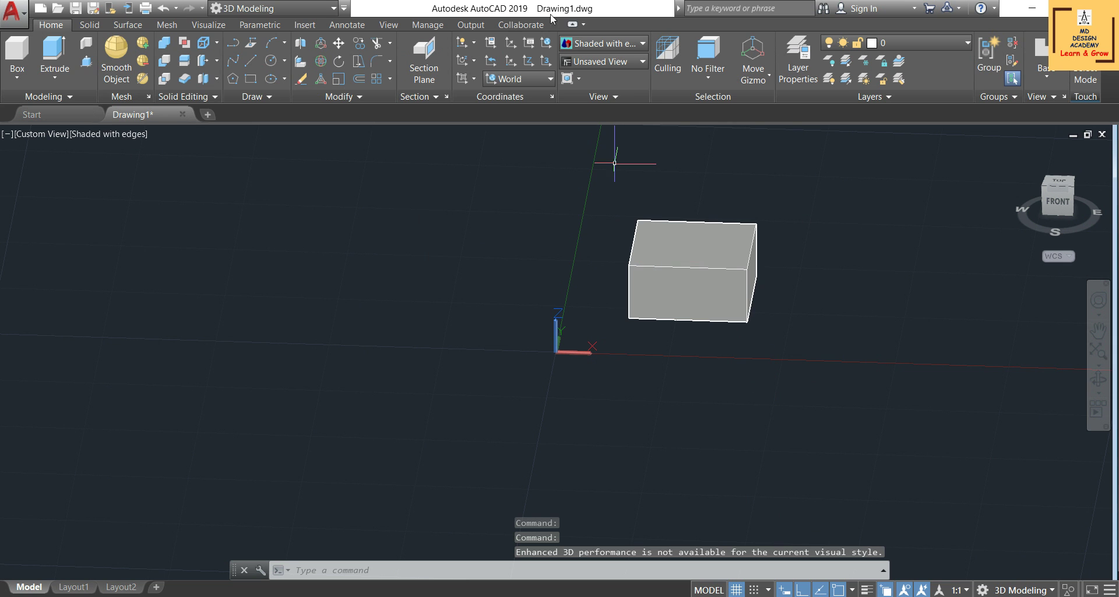
{"action": "left_click", "coordinate": [580, 44]}
{"action": "left_click", "coordinate": [436, 131]}
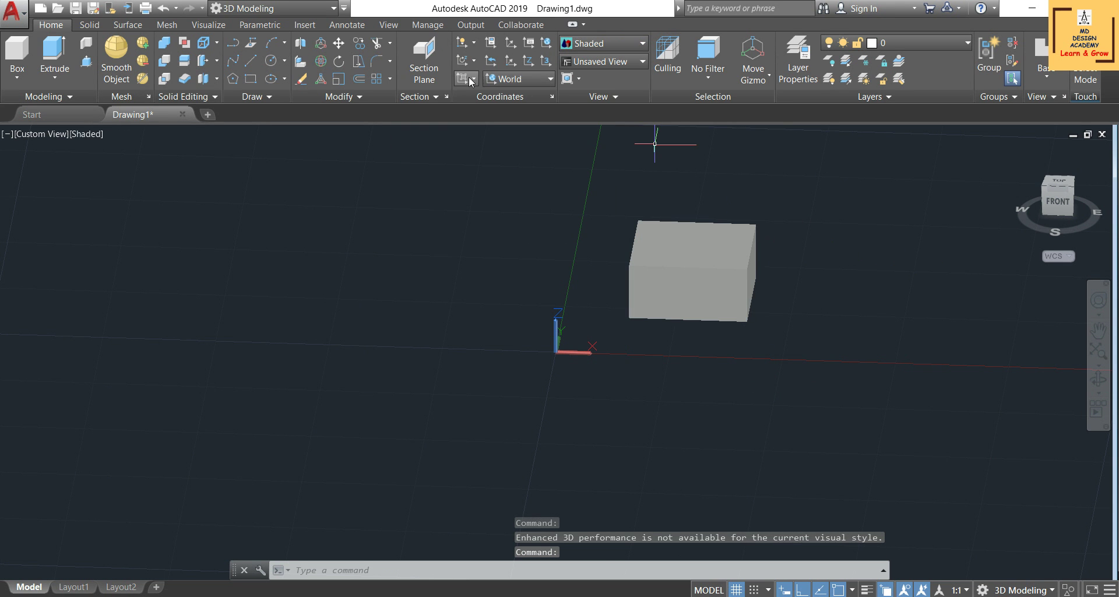
{"action": "scroll", "coordinate": [803, 245], "scroll_direction": "up", "scroll_amount": 2}
{"action": "scroll", "coordinate": [803, 242], "scroll_direction": "up", "scroll_amount": 5}
{"action": "scroll", "coordinate": [506, 242], "scroll_direction": "down", "scroll_amount": 5}
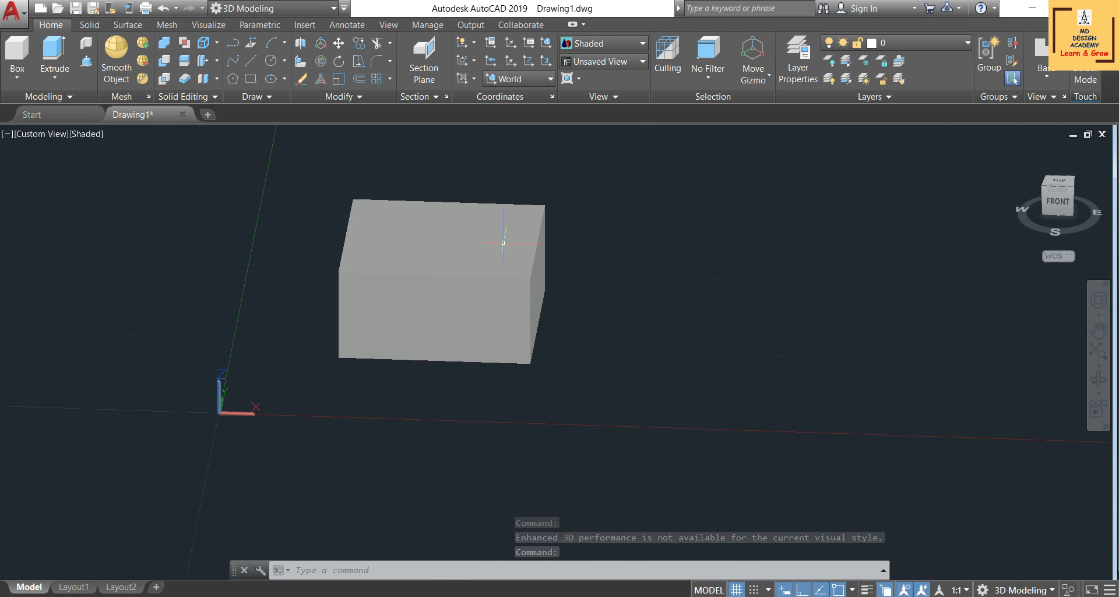
- Align the UCS with the current view
{"action": "left_click", "coordinate": [472, 81]}
{"action": "left_click", "coordinate": [465, 105]}
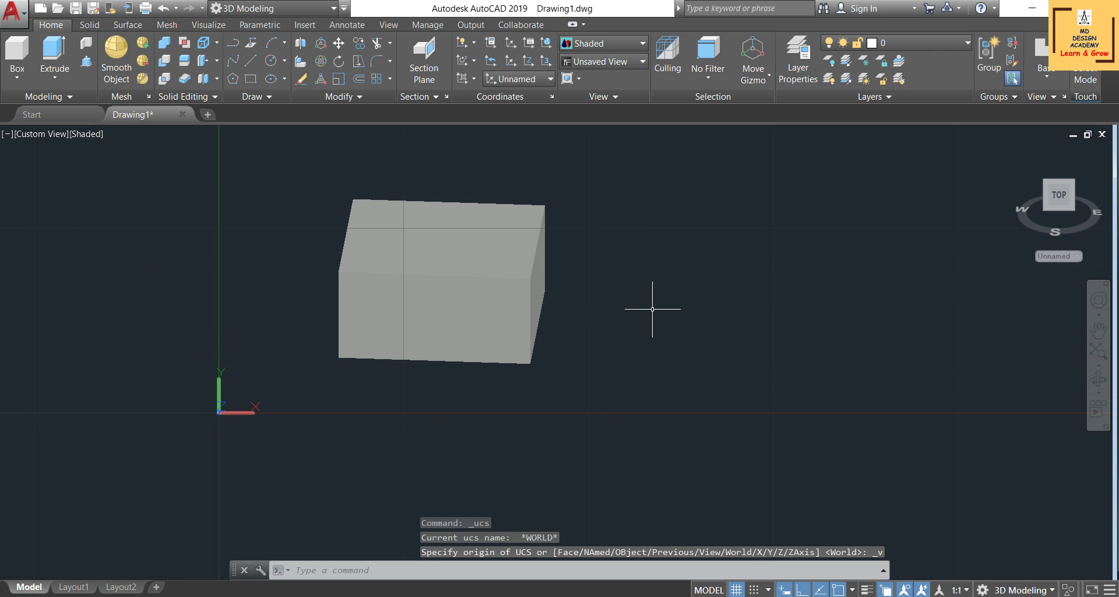
{"action": "scroll", "coordinate": [679, 290], "scroll_direction": "down", "scroll_amount": 3}
{"action": "scroll", "coordinate": [679, 290], "scroll_direction": "up", "scroll_amount": 2}
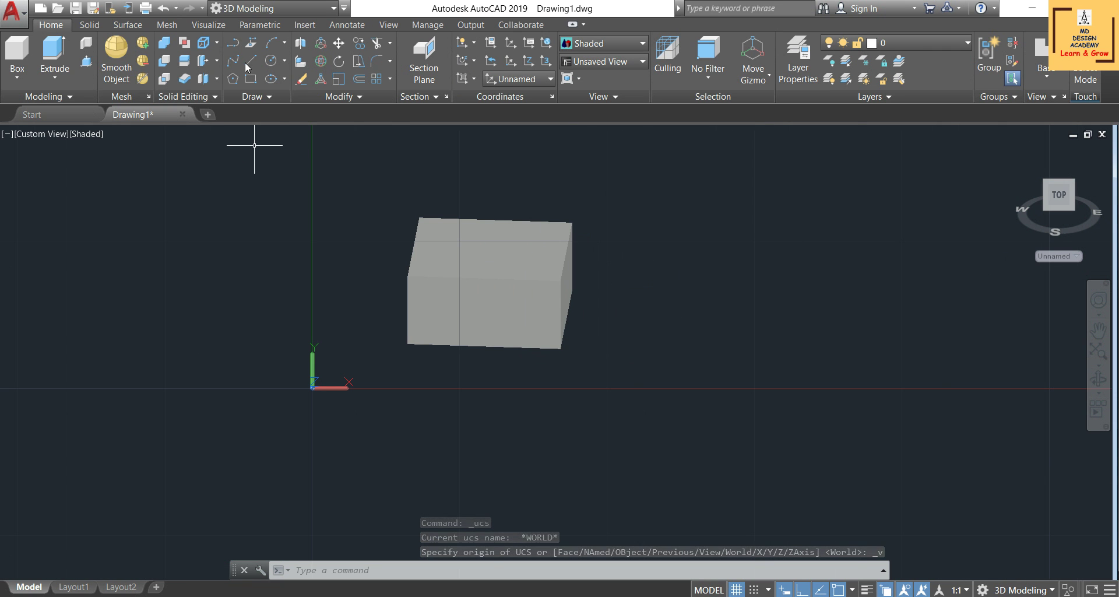
- Draw a center-radius circle on the box's front face
{"action": "left_click", "coordinate": [271, 62]}
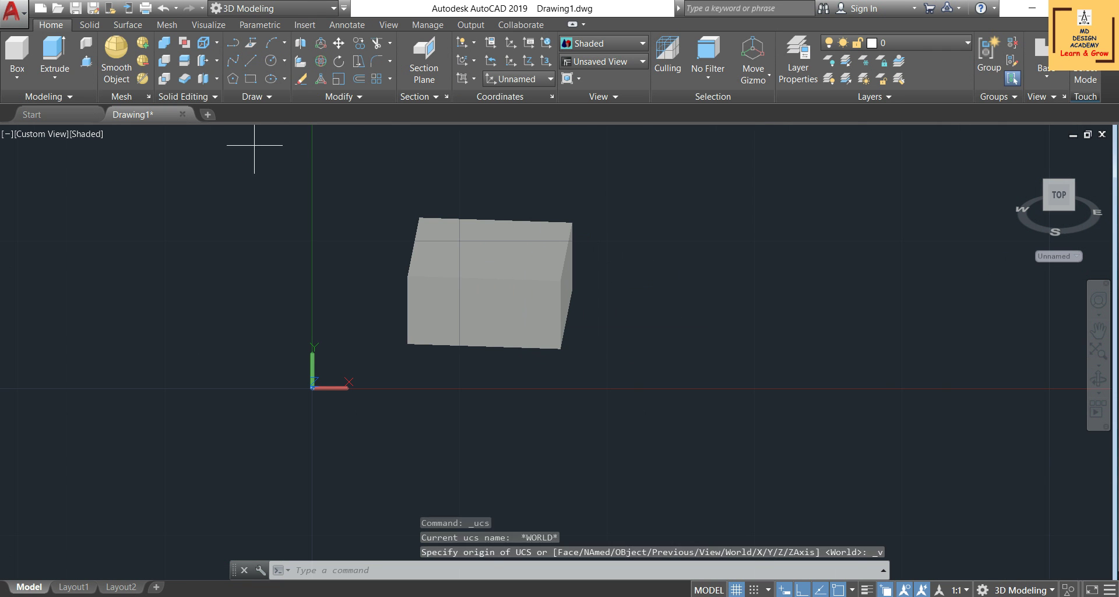
{"action": "left_click", "coordinate": [497, 279]}
{"action": "left_click", "coordinate": [512, 255]}
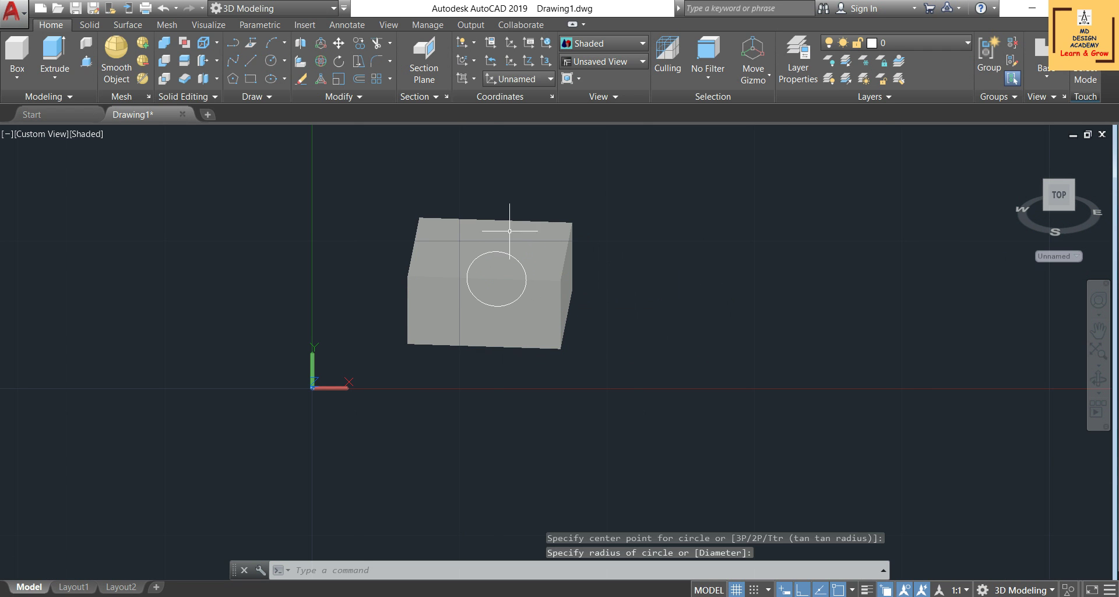
{"action": "left_click", "coordinate": [55, 50]}
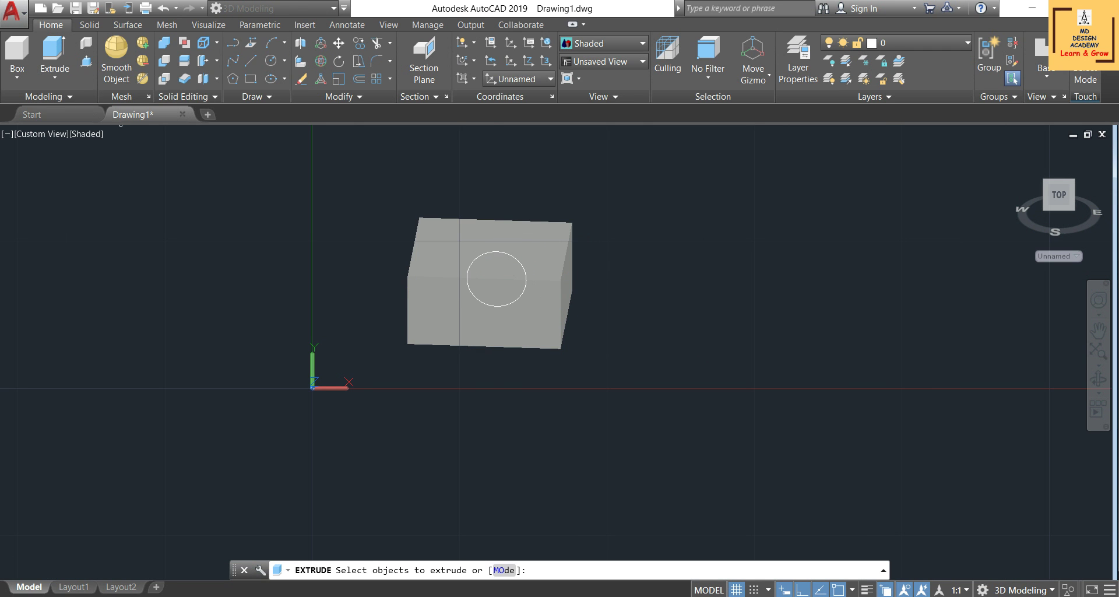
- Extrude the circle out from the box's front face into a cylinder, then orbit to a side view
{"action": "left_click", "coordinate": [494, 251]}
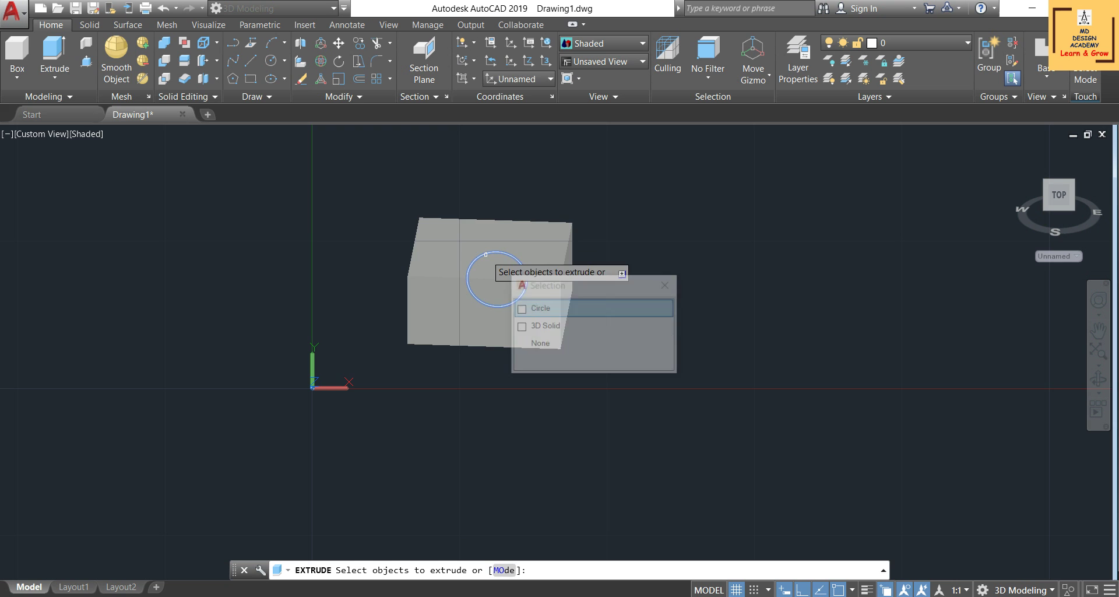
{"action": "left_click", "coordinate": [541, 308]}
{"action": "right_click", "coordinate": [660, 267]}
{"action": "left_click", "coordinate": [676, 277]}
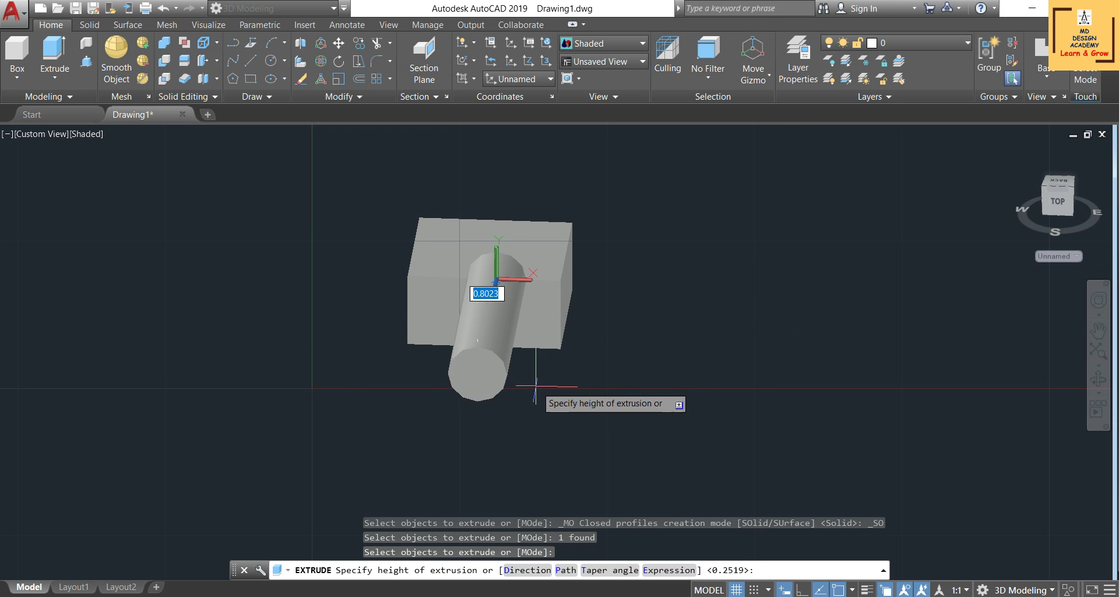
{"action": "left_click", "coordinate": [513, 386]}
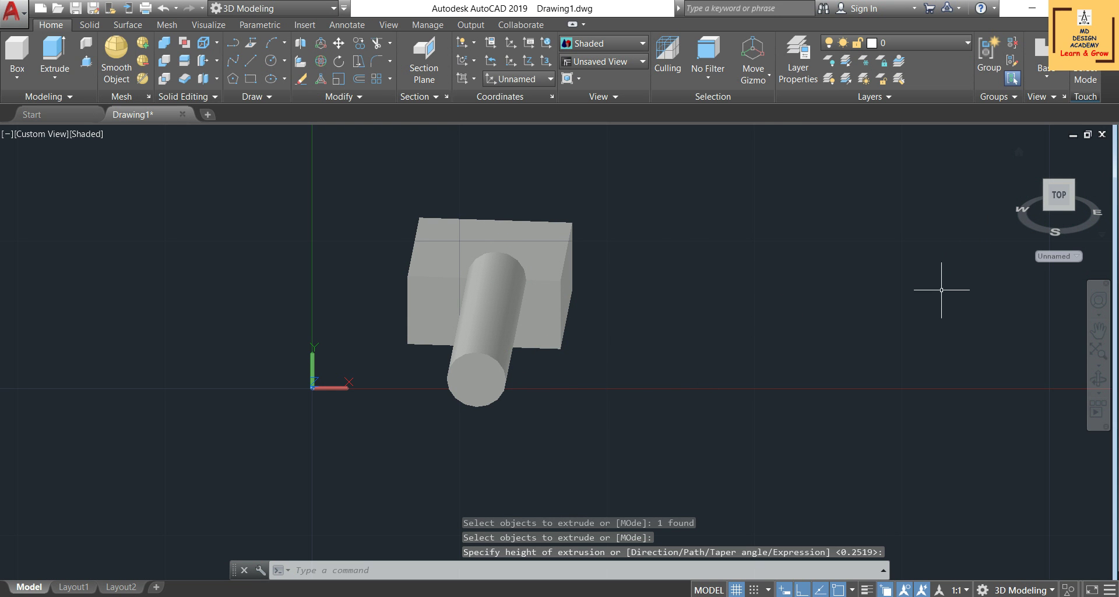
{"action": "left_click", "coordinate": [1099, 379]}
{"action": "mouse_move", "coordinate": [604, 336]}
{"action": "left_mouse_down"}
{"action": "mouse_move", "coordinate": [776, 306]}
{"action": "mouse_move", "coordinate": [686, 288]}
{"action": "left_mouse_up"}
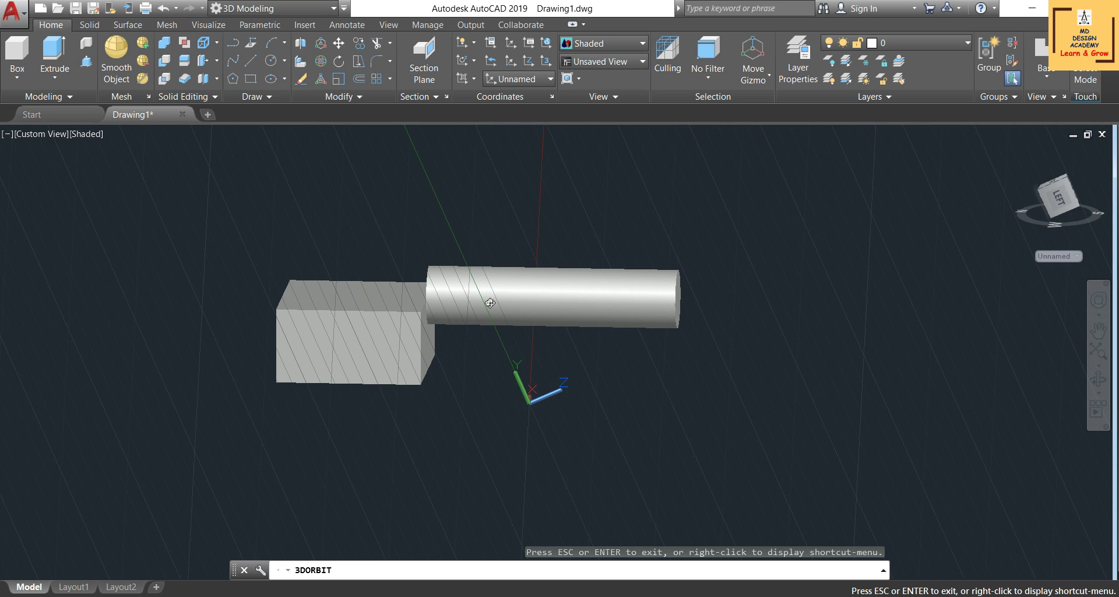
- Set the UCS by Object, picking the box near its corner edge
{"action": "left_click", "coordinate": [474, 79]}
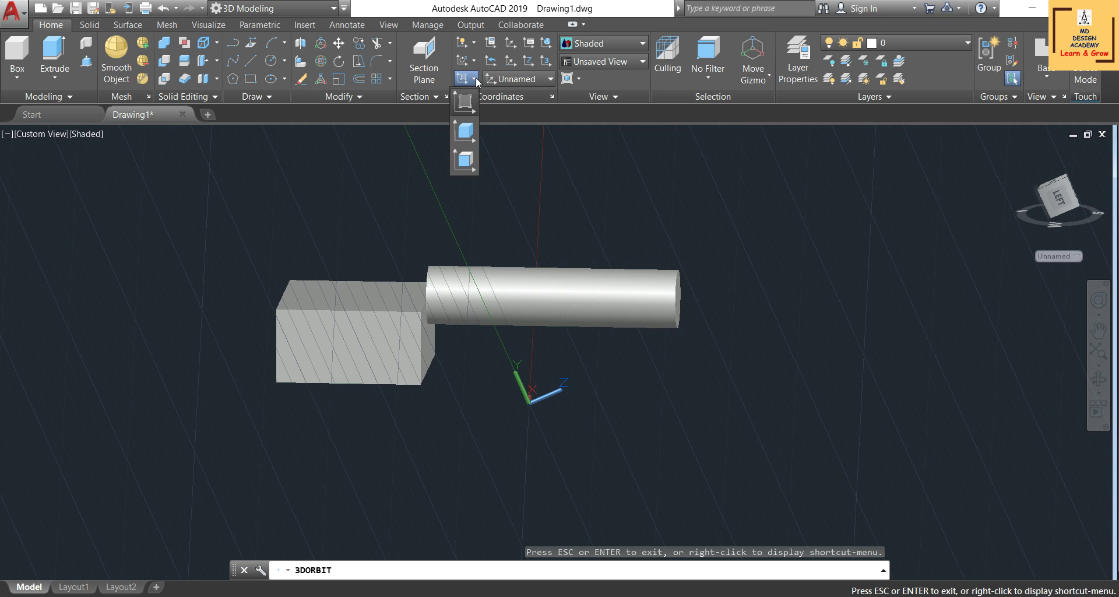
{"action": "left_click", "coordinate": [465, 135]}
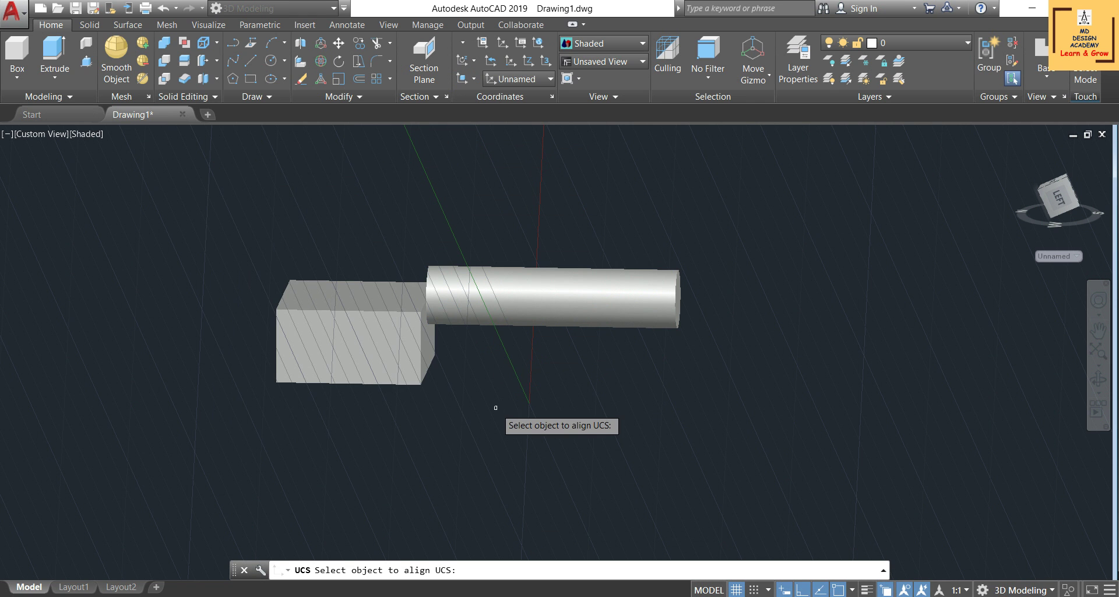
{"action": "scroll", "coordinate": [255, 305], "scroll_direction": "up", "scroll_amount": 5}
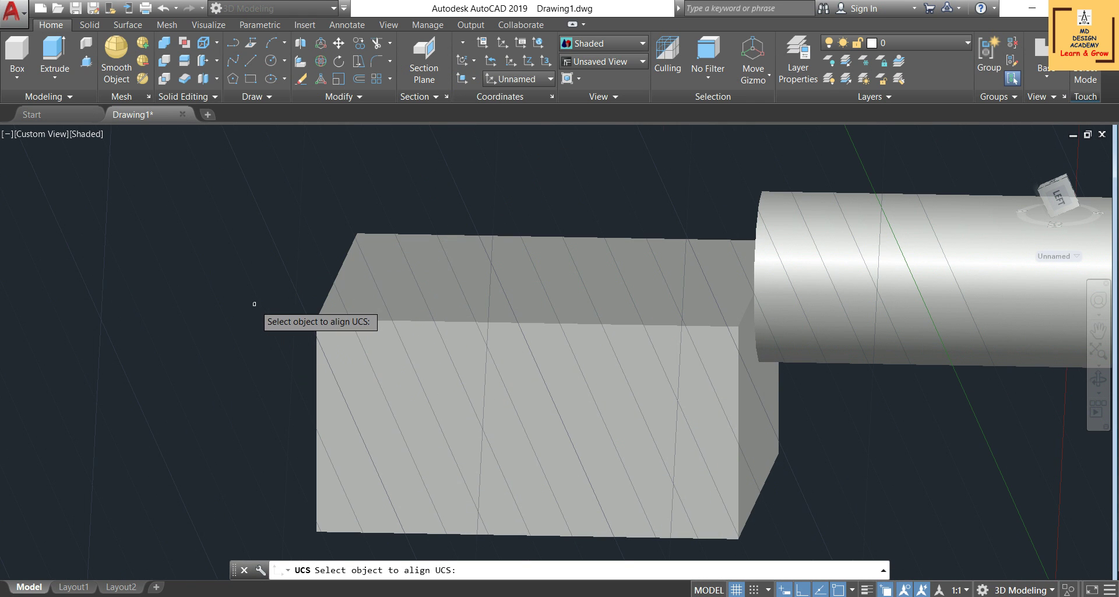
{"action": "left_click", "coordinate": [320, 326]}
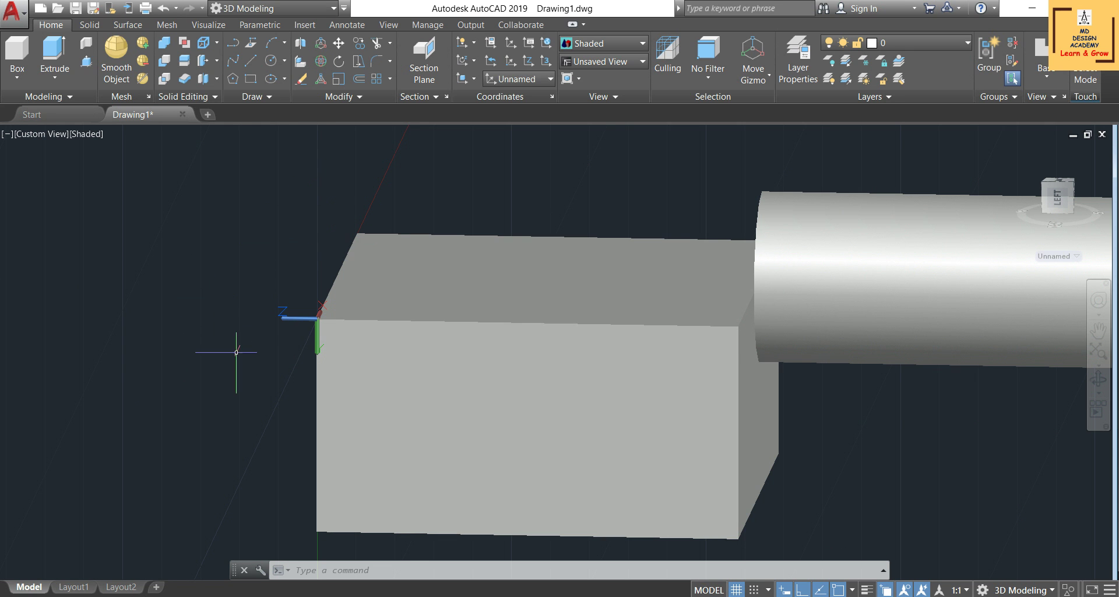
{"action": "scroll", "coordinate": [322, 274], "scroll_direction": "down", "scroll_amount": 2}
{"action": "scroll", "coordinate": [322, 274], "scroll_direction": "down", "scroll_amount": 2}
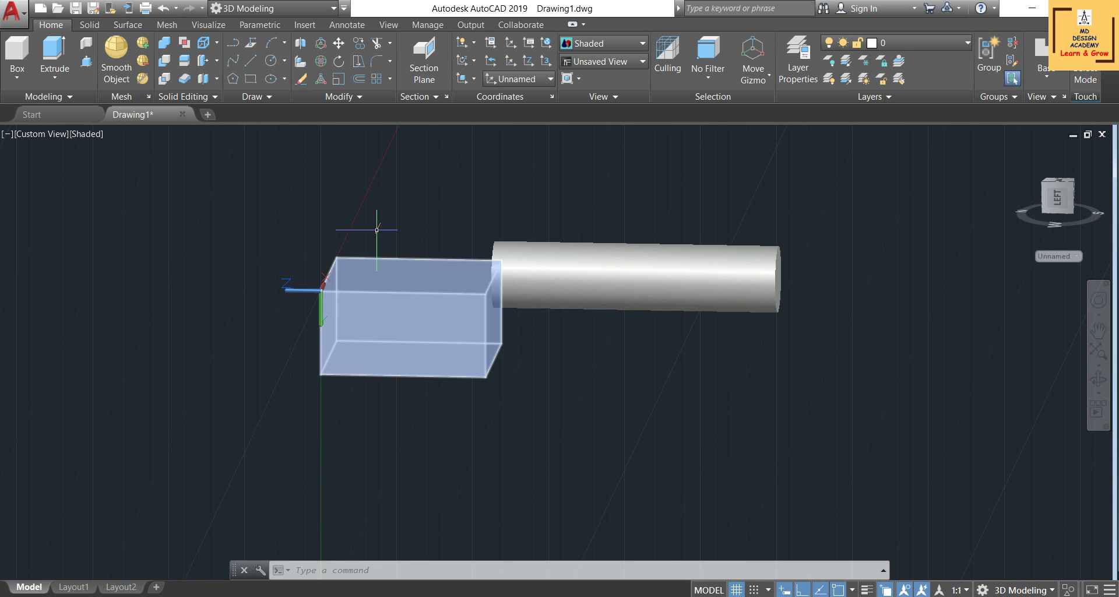
- Align the UCS to the box's front face with UCS Face, flipping it with Xflip and Yflip
{"action": "left_click", "coordinate": [474, 79]}
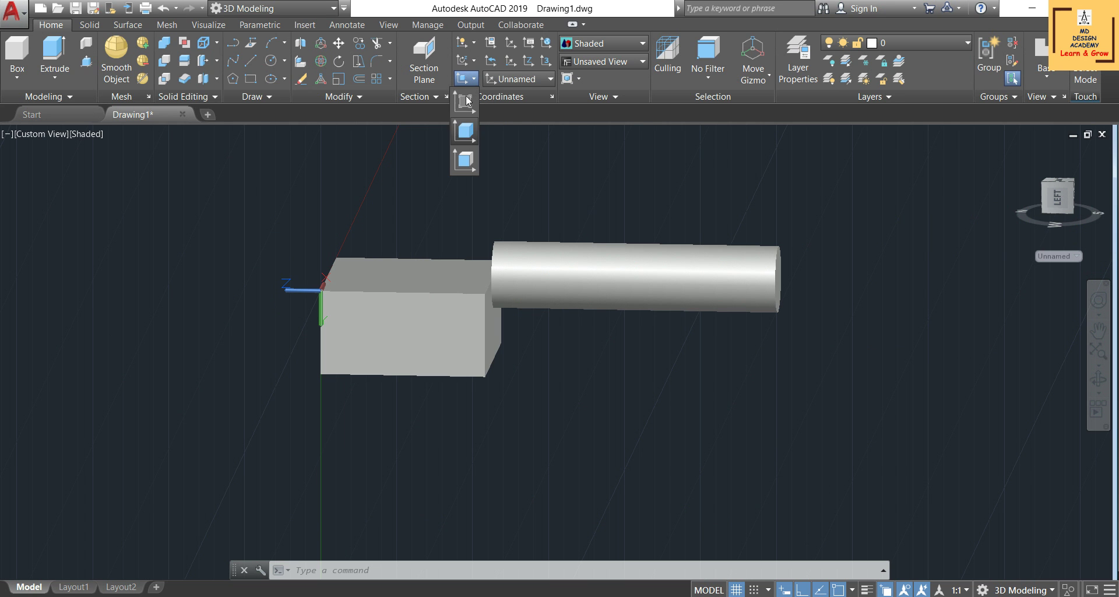
{"action": "left_click", "coordinate": [463, 161]}
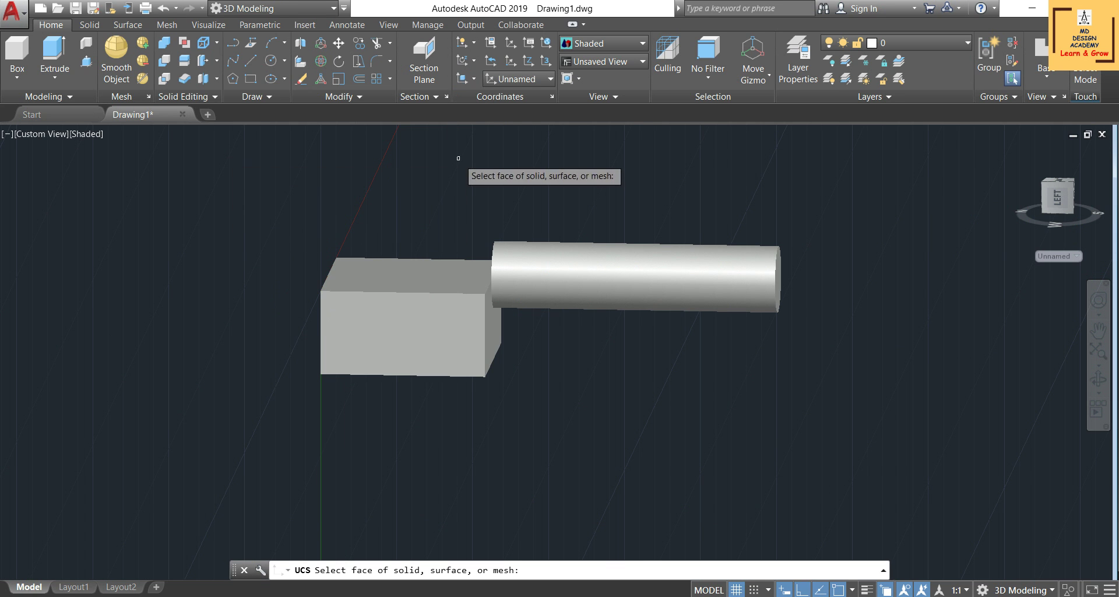
{"action": "left_click", "coordinate": [414, 335]}
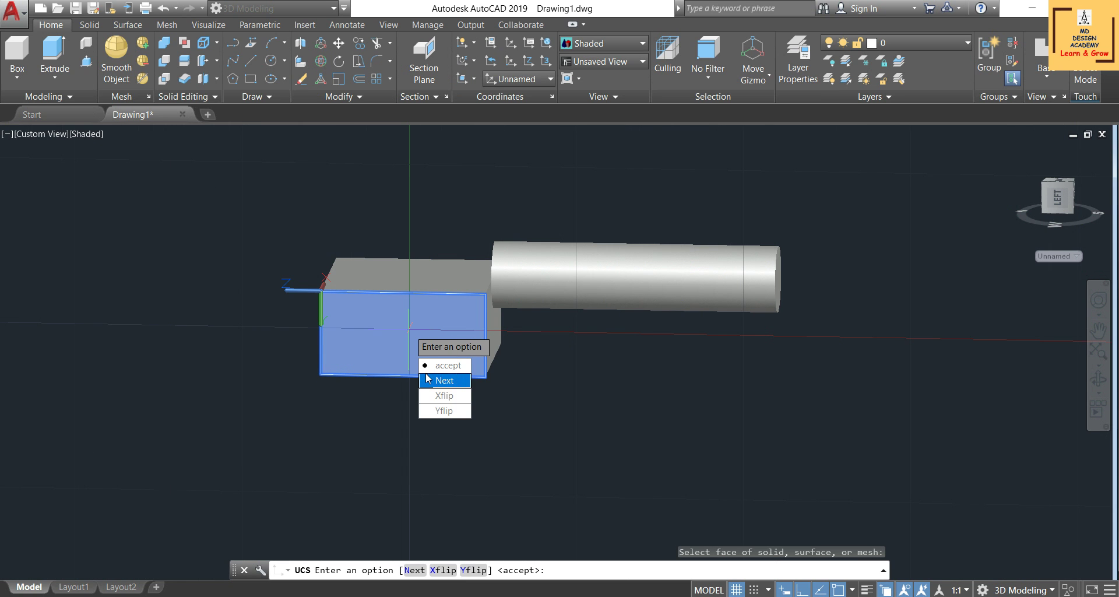
{"action": "left_click", "coordinate": [444, 396]}
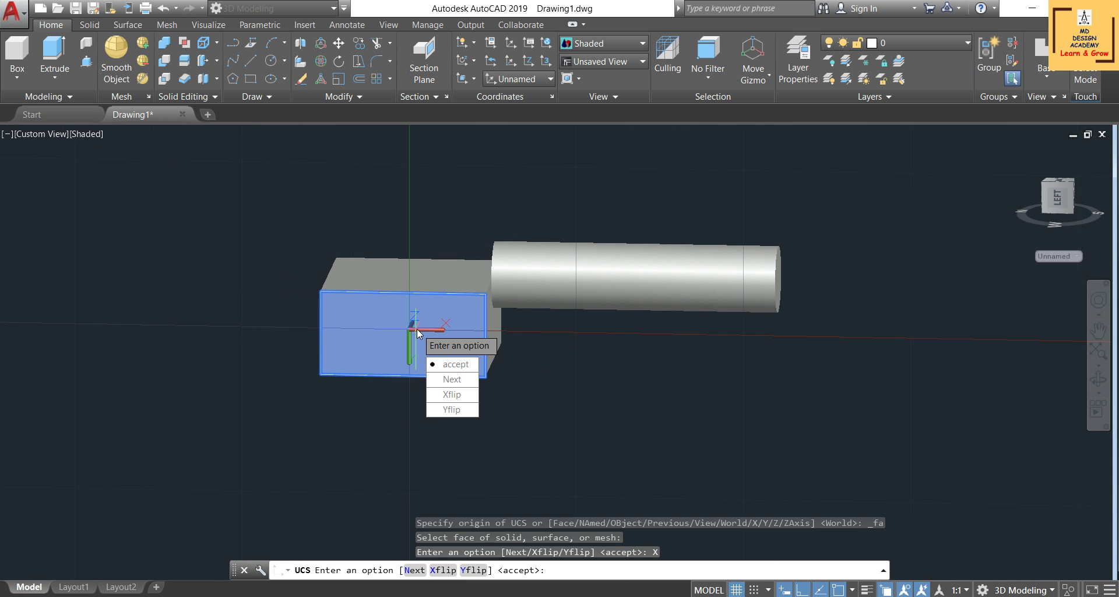
{"action": "left_click", "coordinate": [452, 409]}
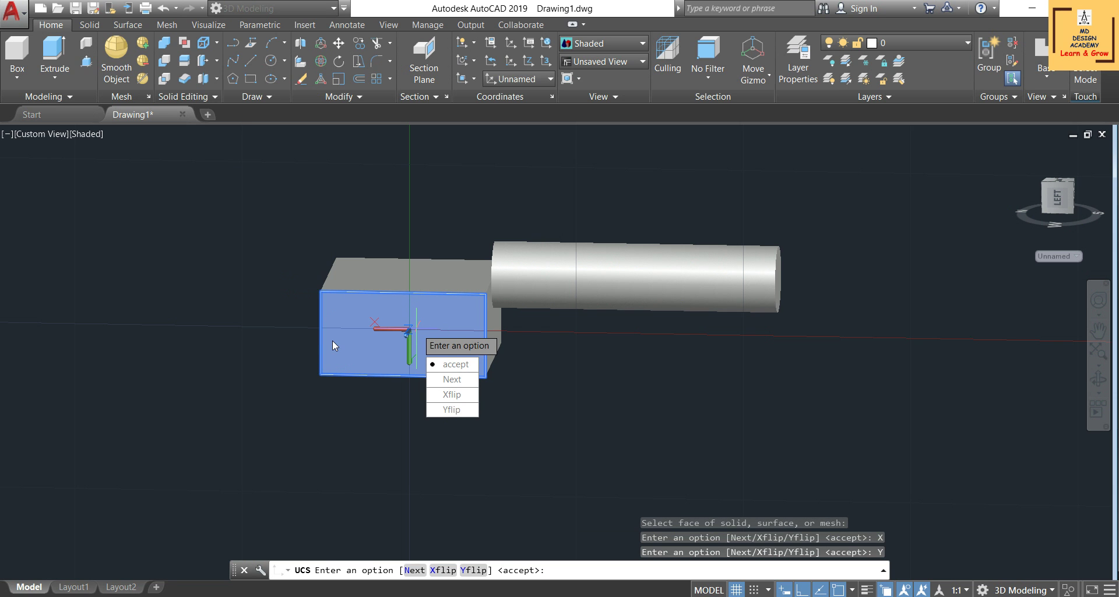
{"action": "left_click", "coordinate": [455, 364]}
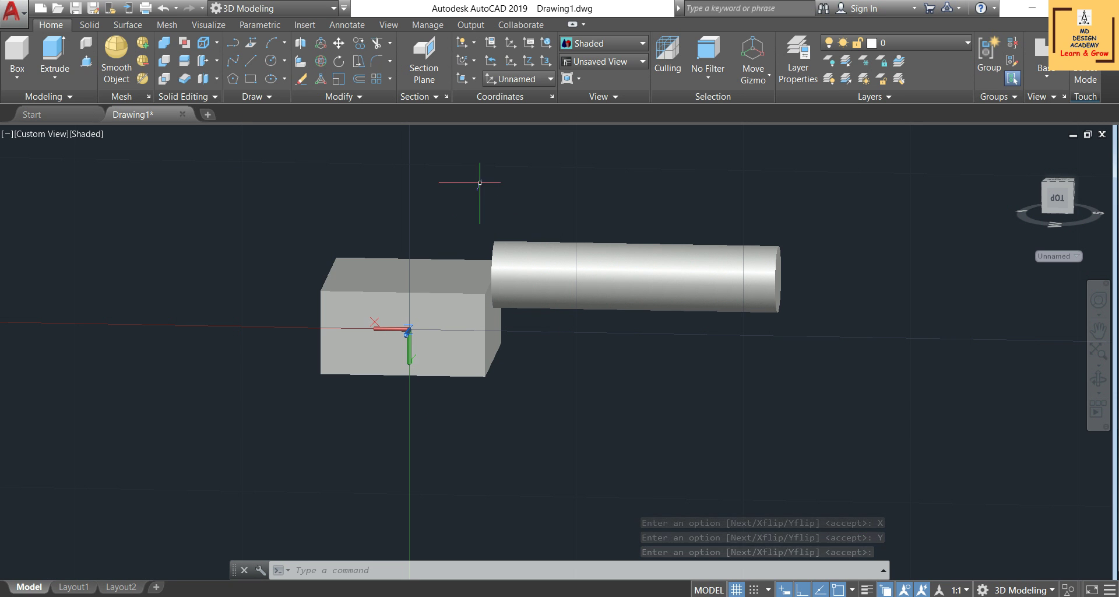
- Set the UCS icon to 3D style, size 59, Yellow model-space colour, layout Color 160
{"action": "left_click", "coordinate": [491, 44]}
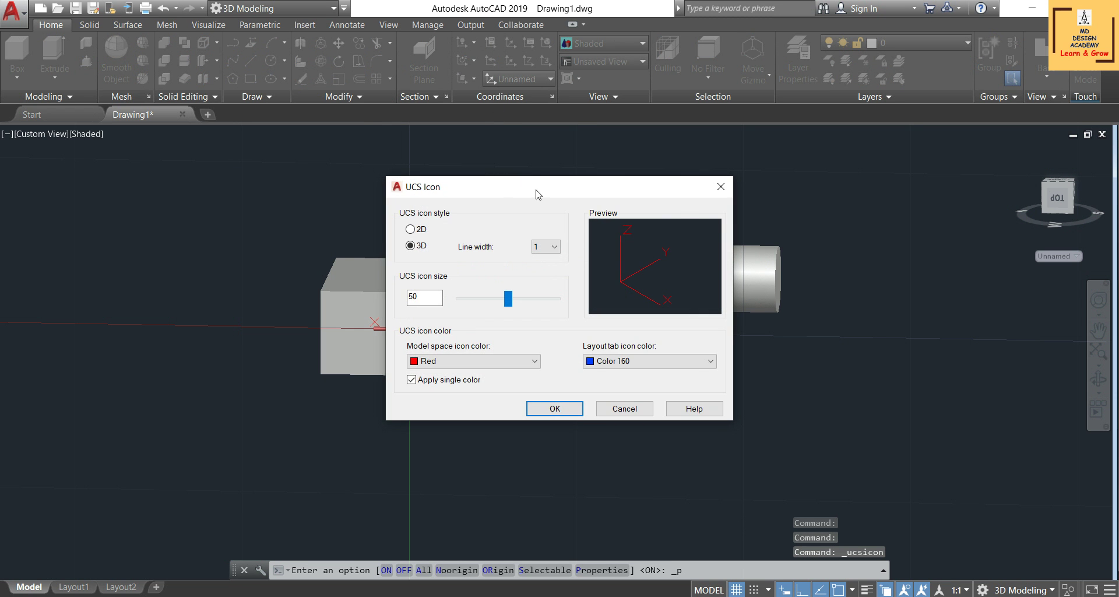
{"action": "left_click_drag", "start_coordinate": [536, 191], "coordinate": [689, 197]}
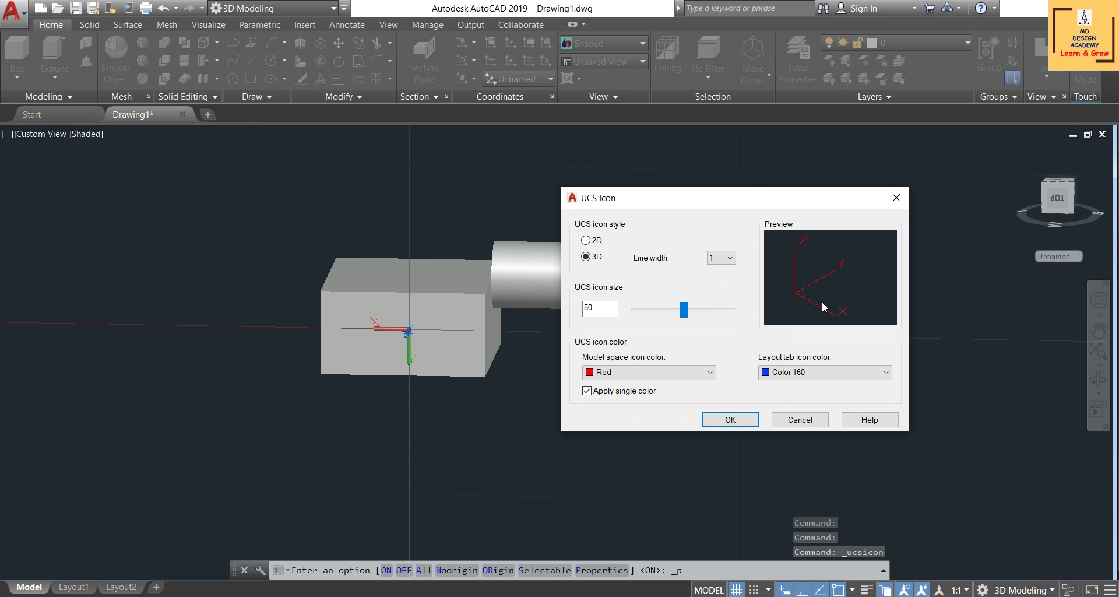
{"action": "left_click", "coordinate": [628, 376]}
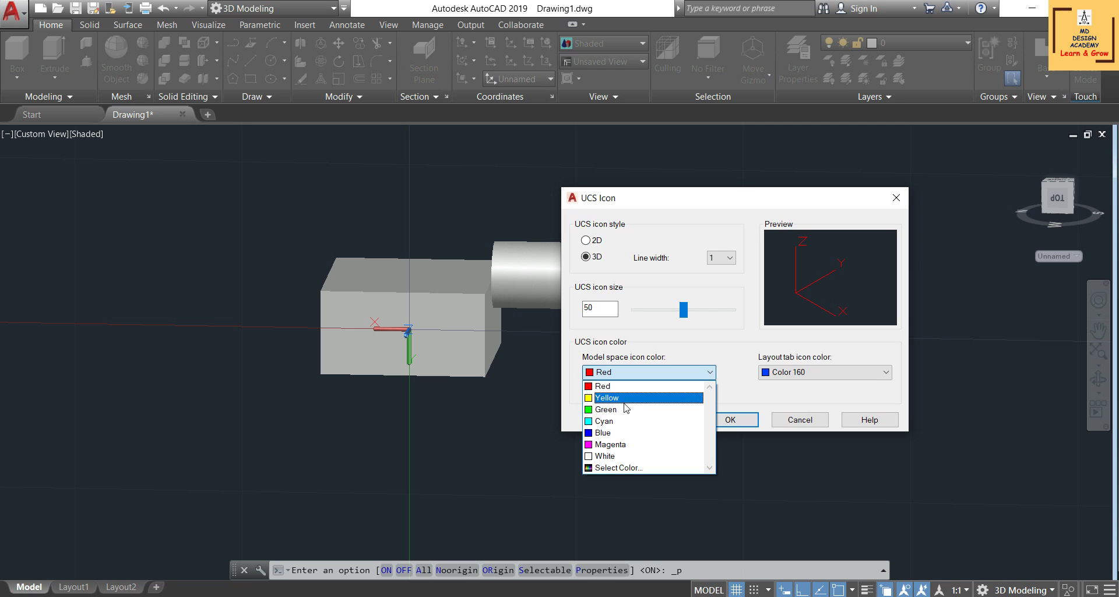
{"action": "left_click", "coordinate": [624, 402]}
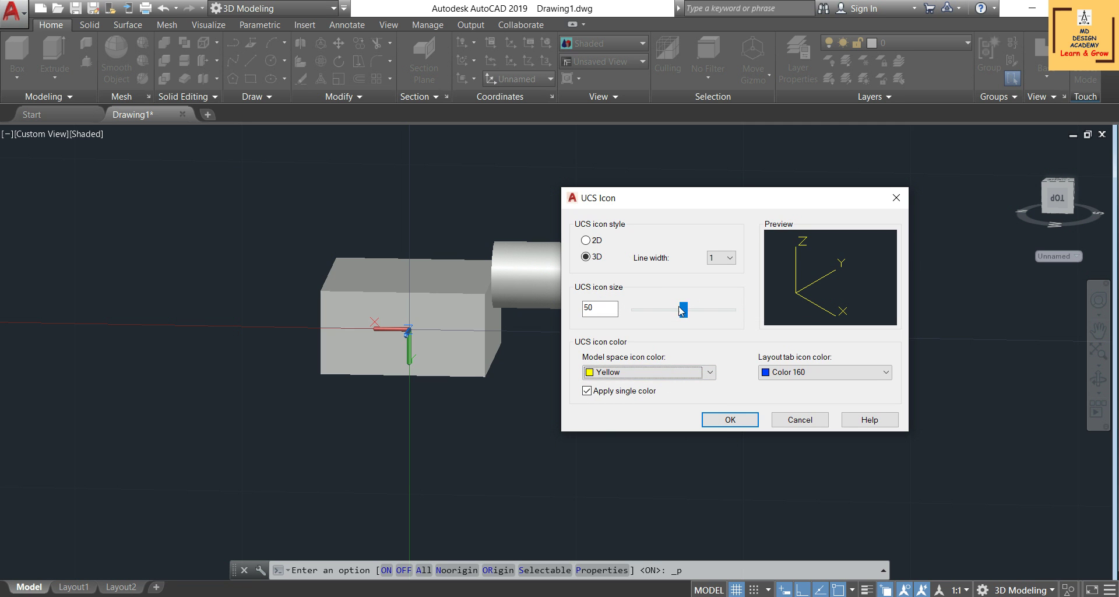
{"action": "left_click_drag", "start_coordinate": [681, 310], "coordinate": [686, 312]}
{"action": "left_click", "coordinate": [817, 376]}
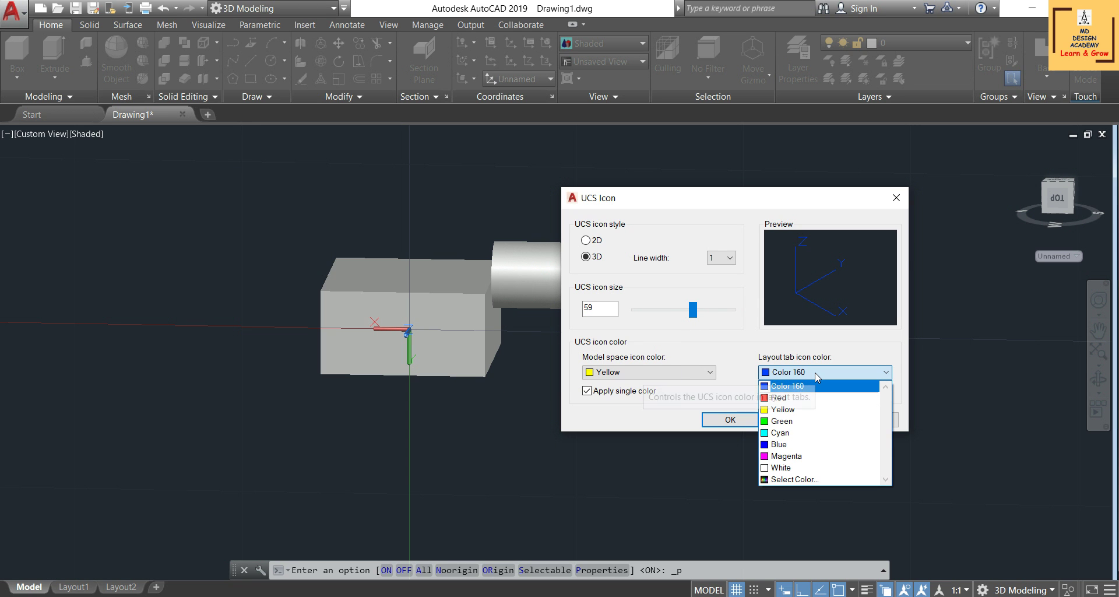
{"action": "left_click", "coordinate": [815, 373]}
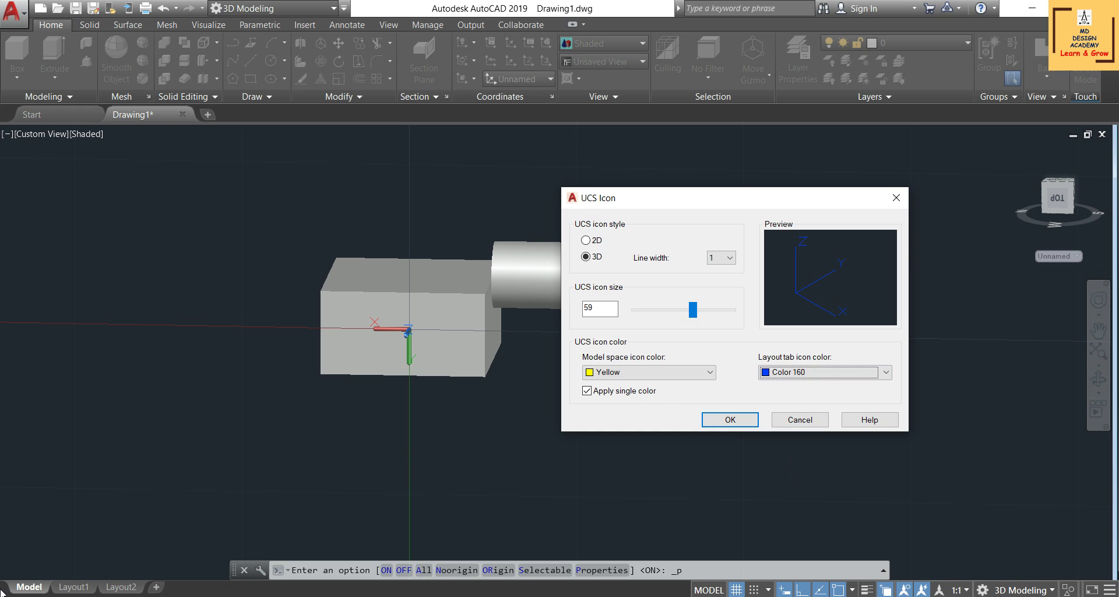
{"action": "left_click", "coordinate": [729, 418]}
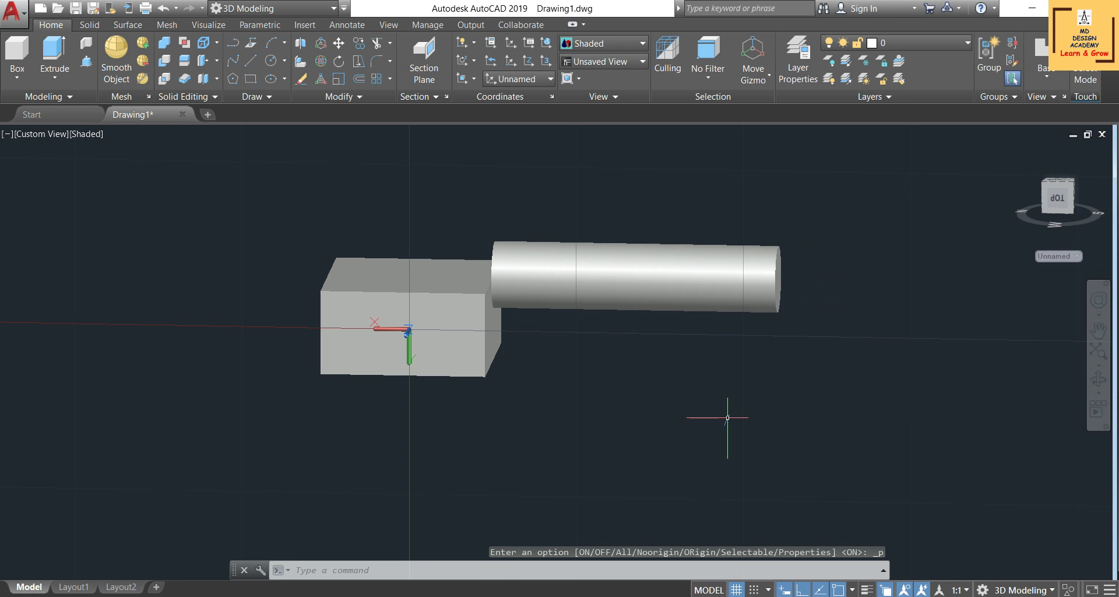
{"action": "scroll", "coordinate": [548, 377], "scroll_direction": "down", "scroll_amount": 5}
{"action": "scroll", "coordinate": [545, 377], "scroll_direction": "up", "scroll_amount": 4}
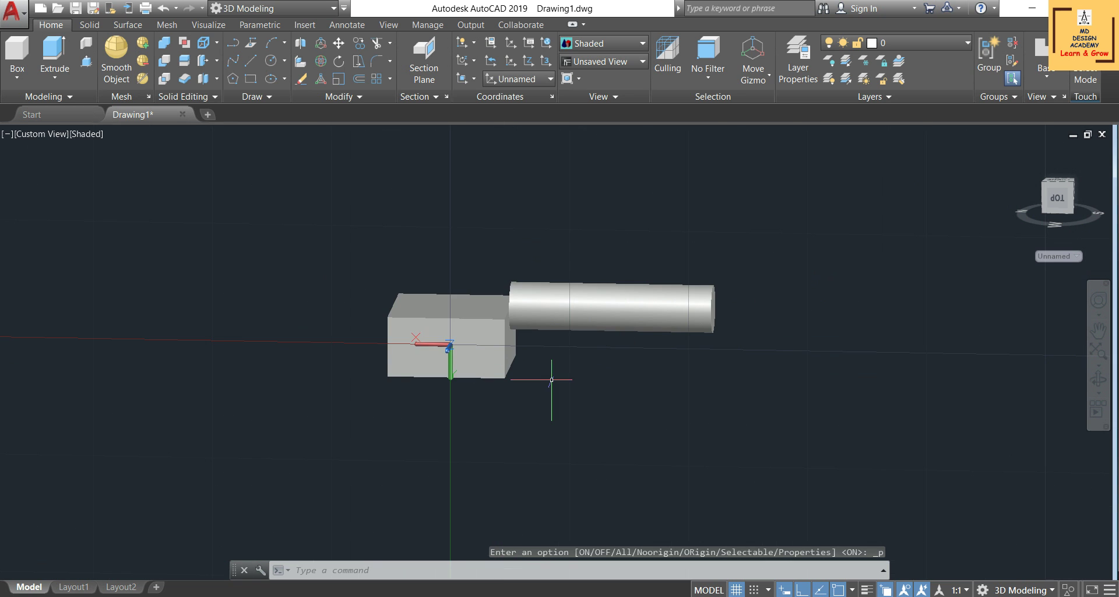
{"action": "left_click", "coordinate": [507, 369]}
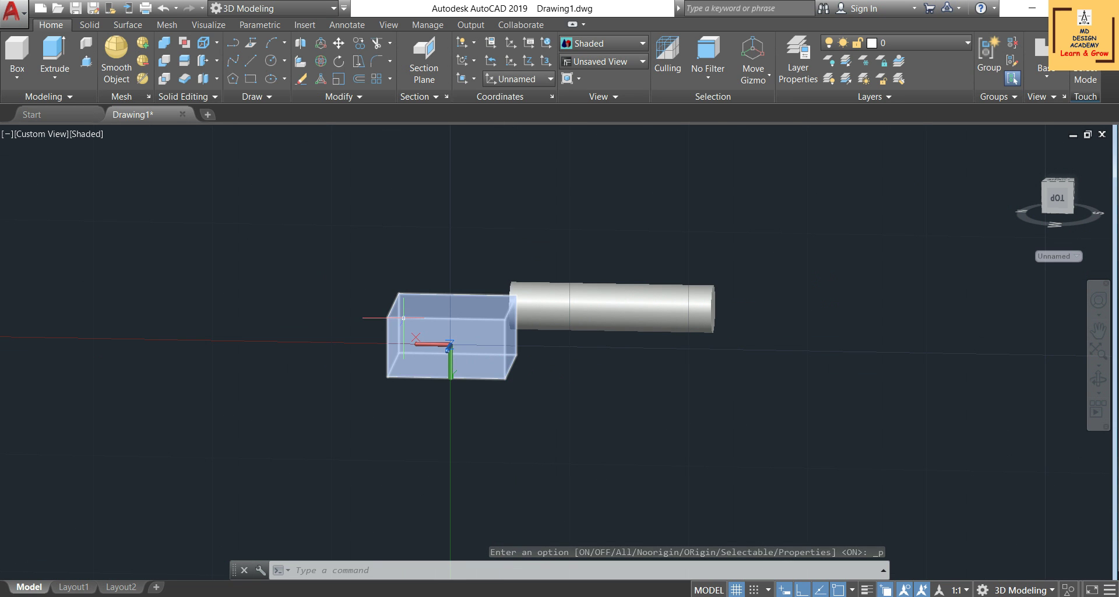
- With Ortho off, define a 3-point UCS at the cylinder's end face, X along the cylinder
{"action": "left_click", "coordinate": [510, 48]}
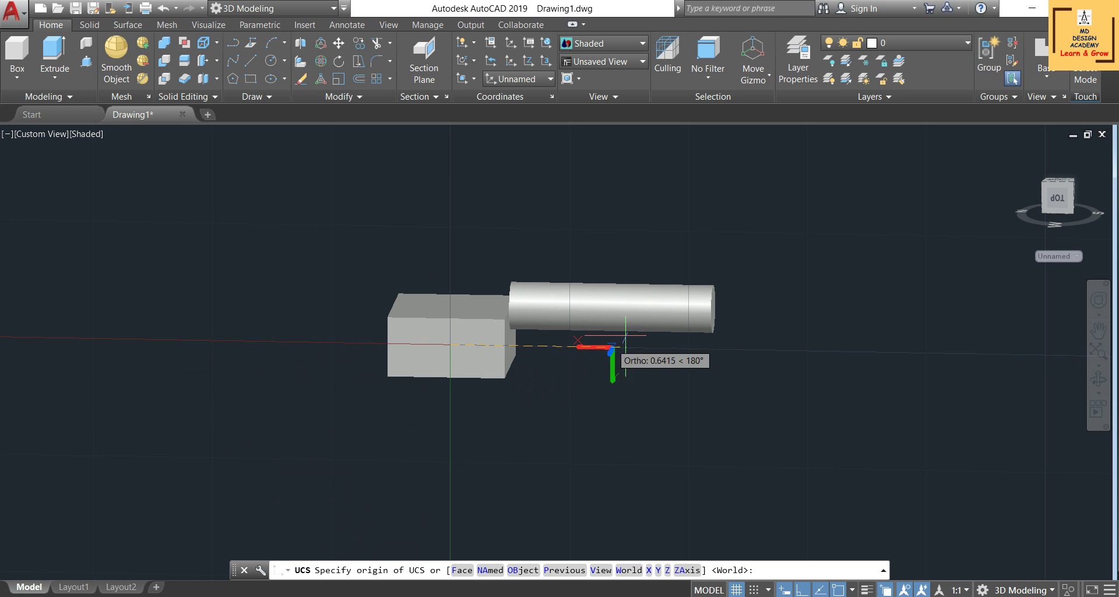
{"action": "left_click", "coordinate": [803, 590]}
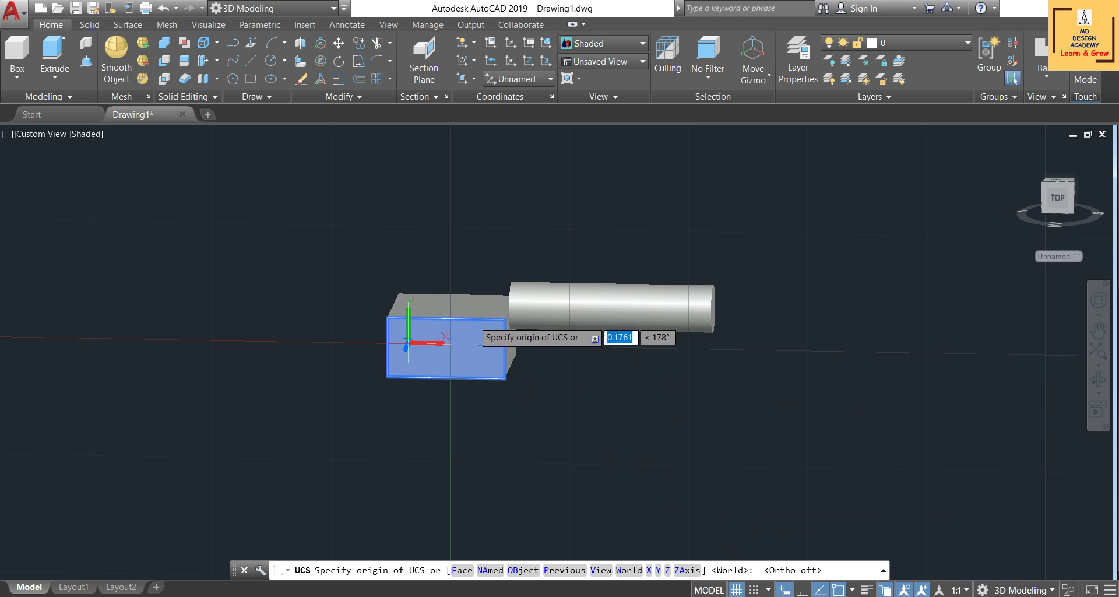
{"action": "middle_click_drag", "start_coordinate": [407, 343], "coordinate": [608, 249], "text": "shift"}
{"action": "scroll", "coordinate": [620, 257], "scroll_direction": "up", "scroll_amount": 3}
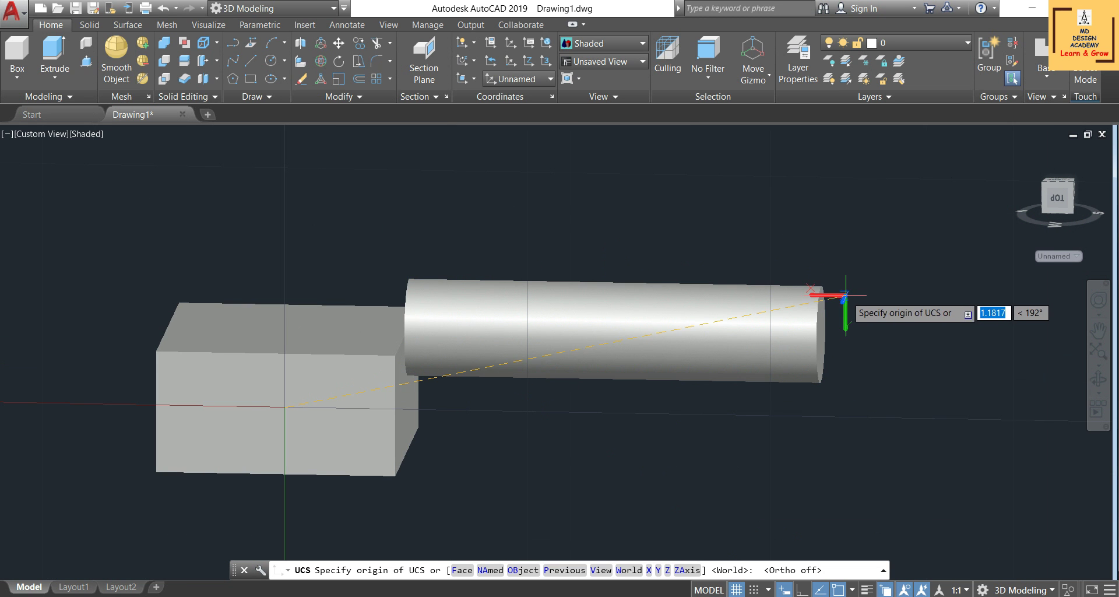
{"action": "left_click", "coordinate": [821, 334]}
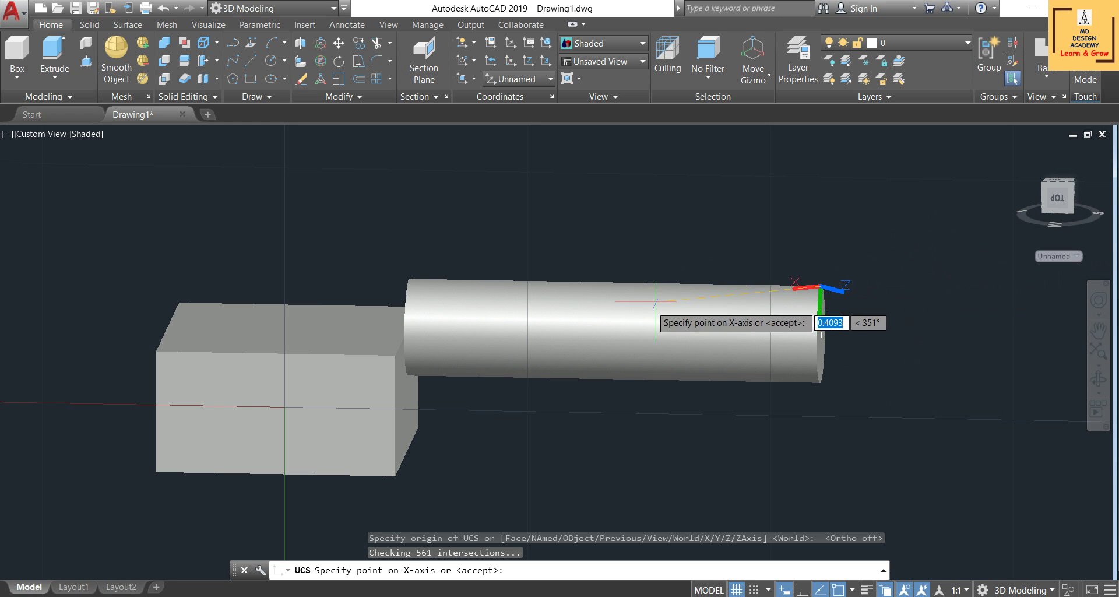
{"action": "left_click", "coordinate": [409, 327]}
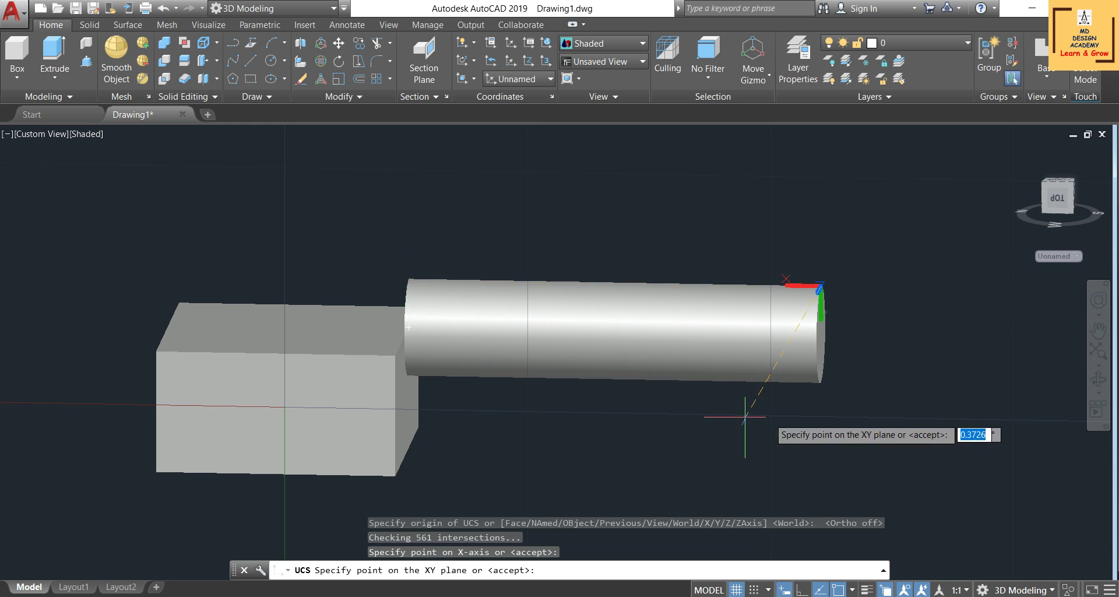
{"action": "left_click", "coordinate": [914, 232]}
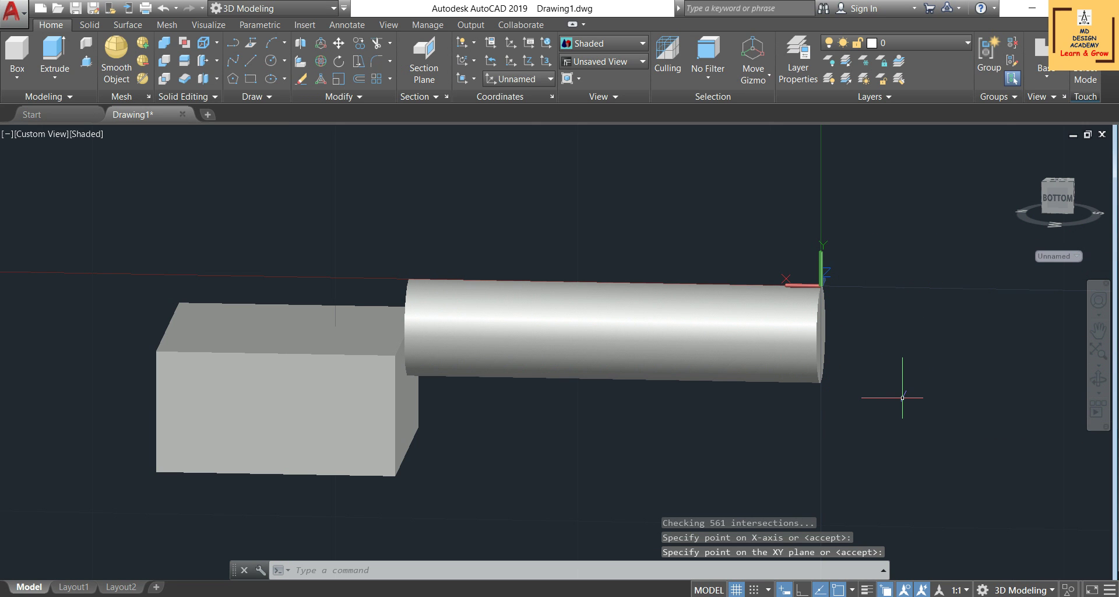
- Check the Named UCS manager, then switch the coordinate system to World
{"action": "left_click", "coordinate": [533, 44]}
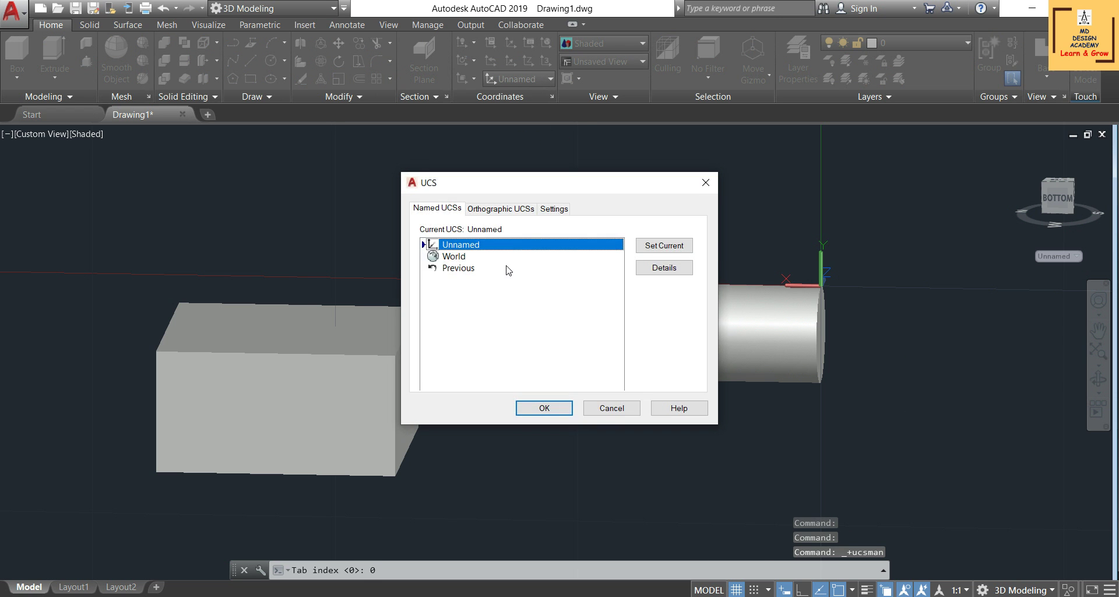
{"action": "left_click_drag", "start_coordinate": [531, 195], "coordinate": [308, 254]}
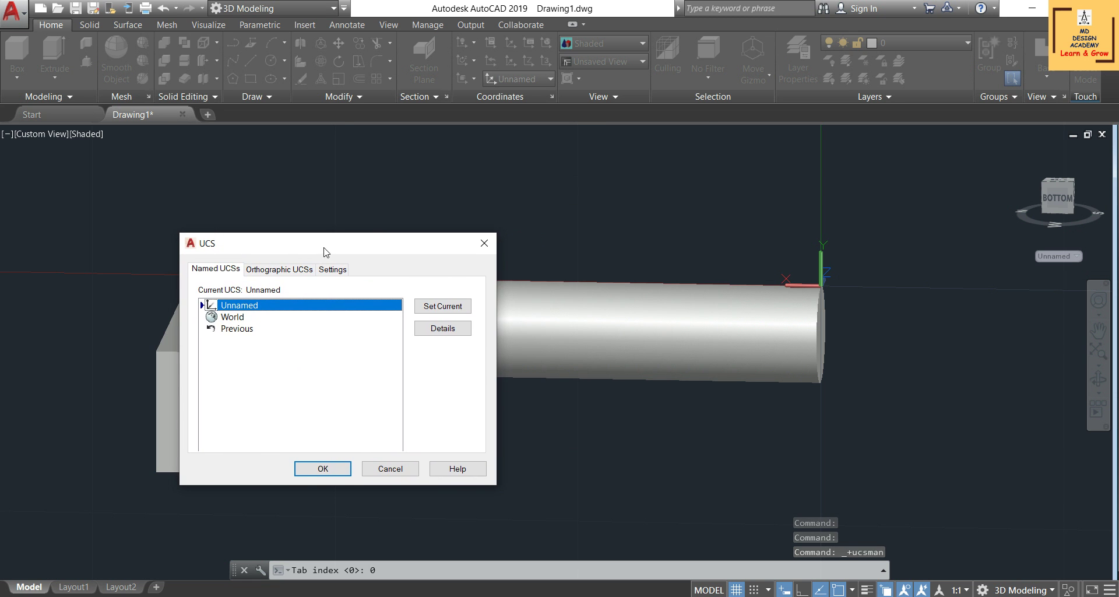
{"action": "left_click", "coordinate": [481, 241]}
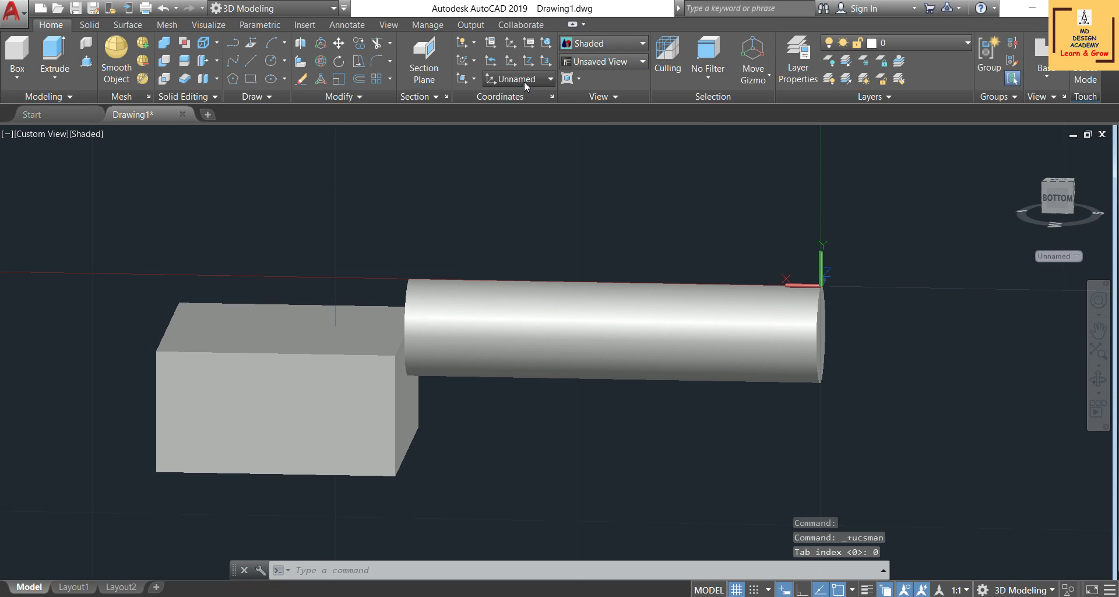
{"action": "left_click", "coordinate": [523, 81]}
{"action": "left_click", "coordinate": [506, 95]}
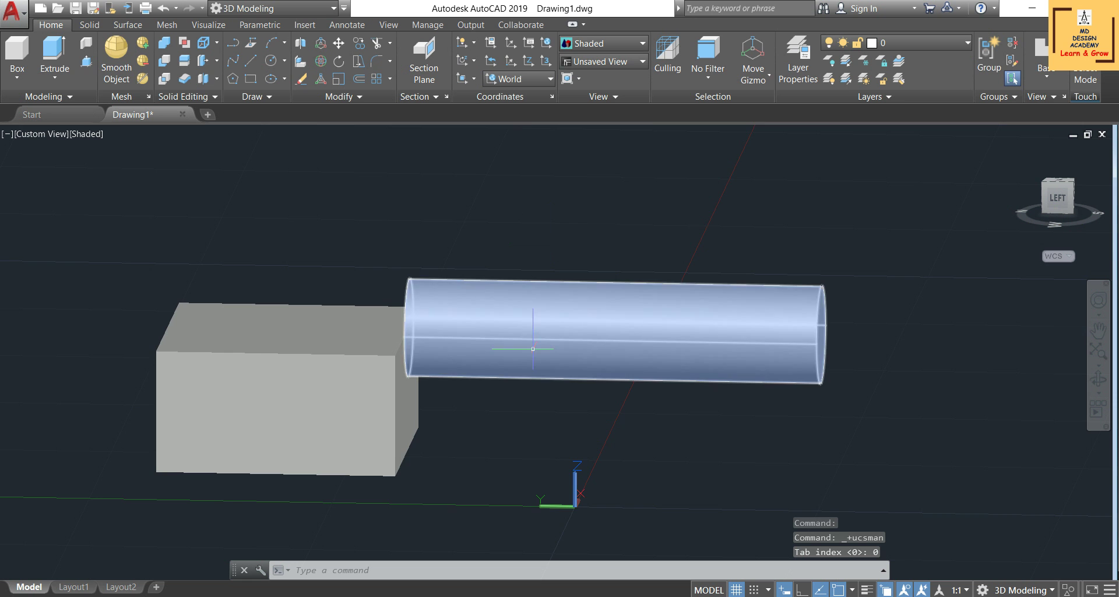
- Zoom out and orbit the model to a front corner view
{"action": "scroll", "coordinate": [533, 350], "scroll_direction": "down", "scroll_amount": 4}
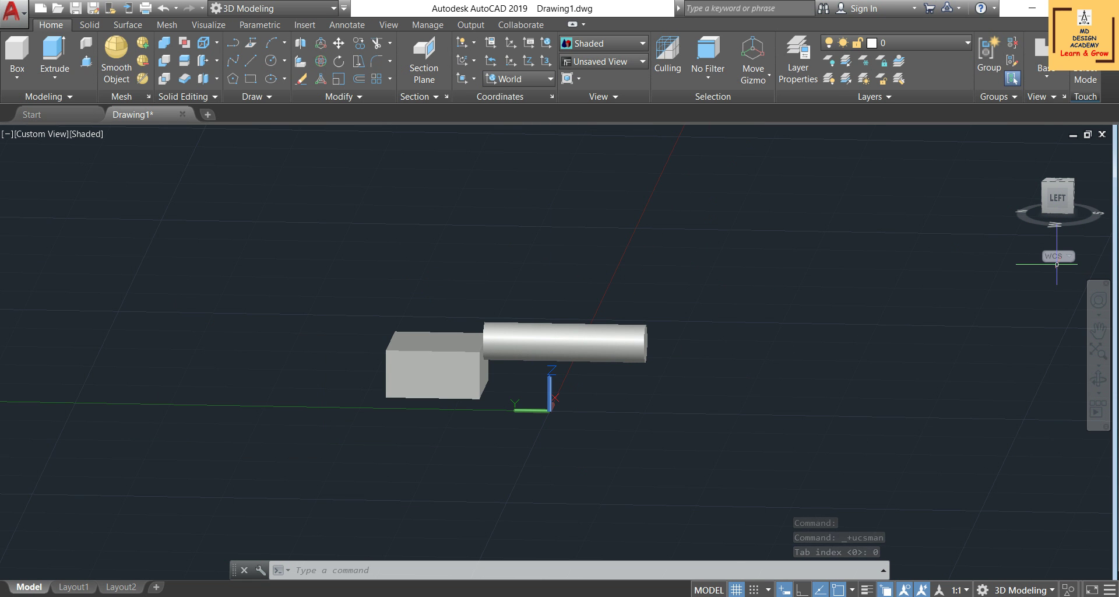
{"action": "left_click", "coordinate": [1099, 379]}
{"action": "left_click_drag", "start_coordinate": [721, 309], "coordinate": [589, 268]}
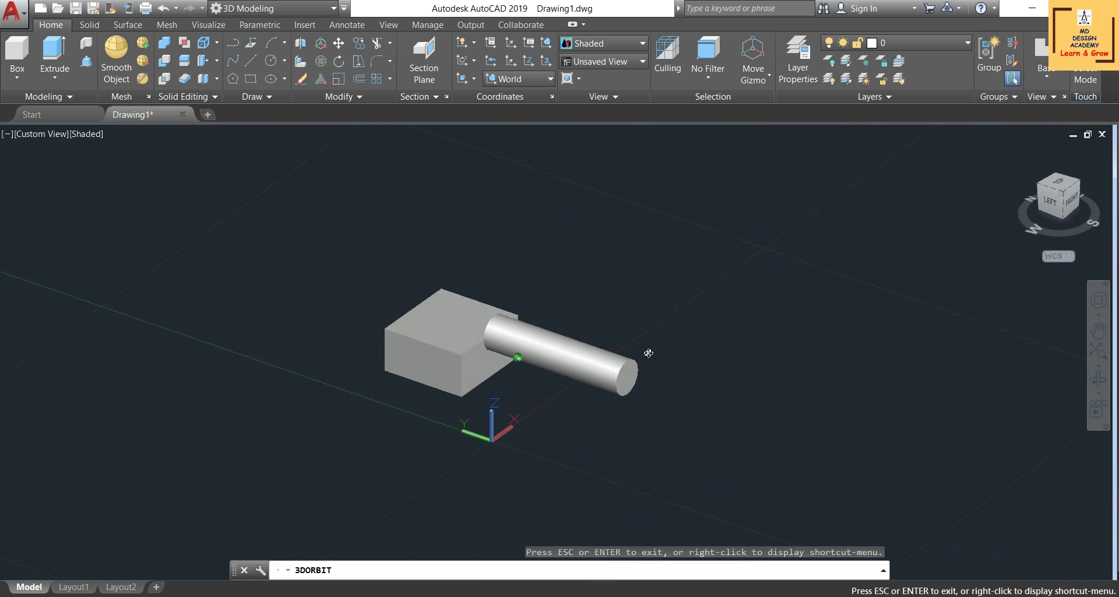
{"action": "right_click", "coordinate": [622, 337]}
{"action": "left_click", "coordinate": [639, 345]}
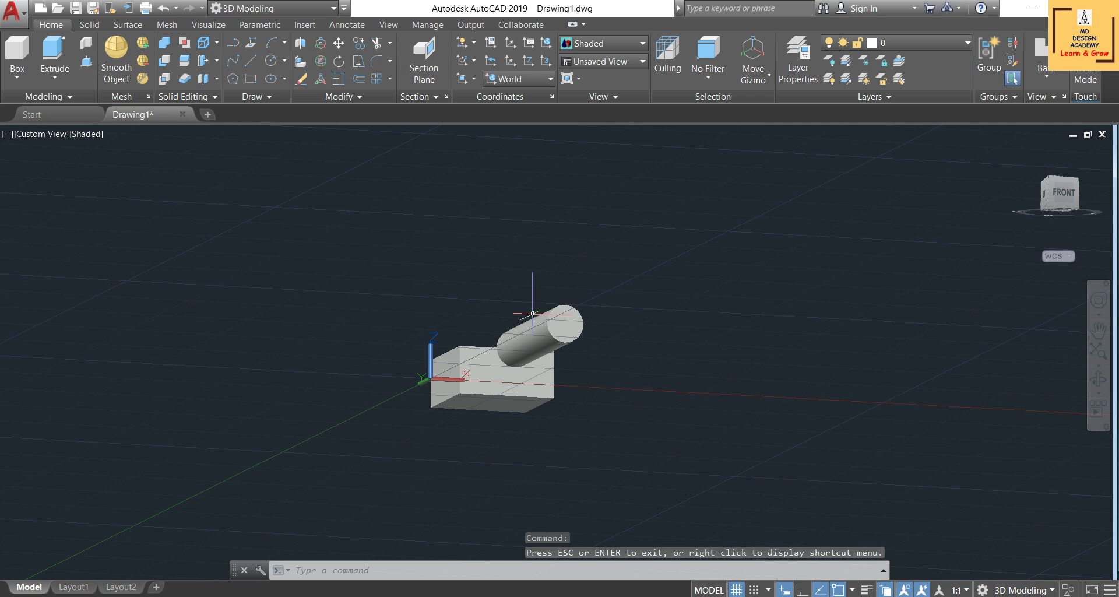
{"action": "left_click", "coordinate": [527, 44]}
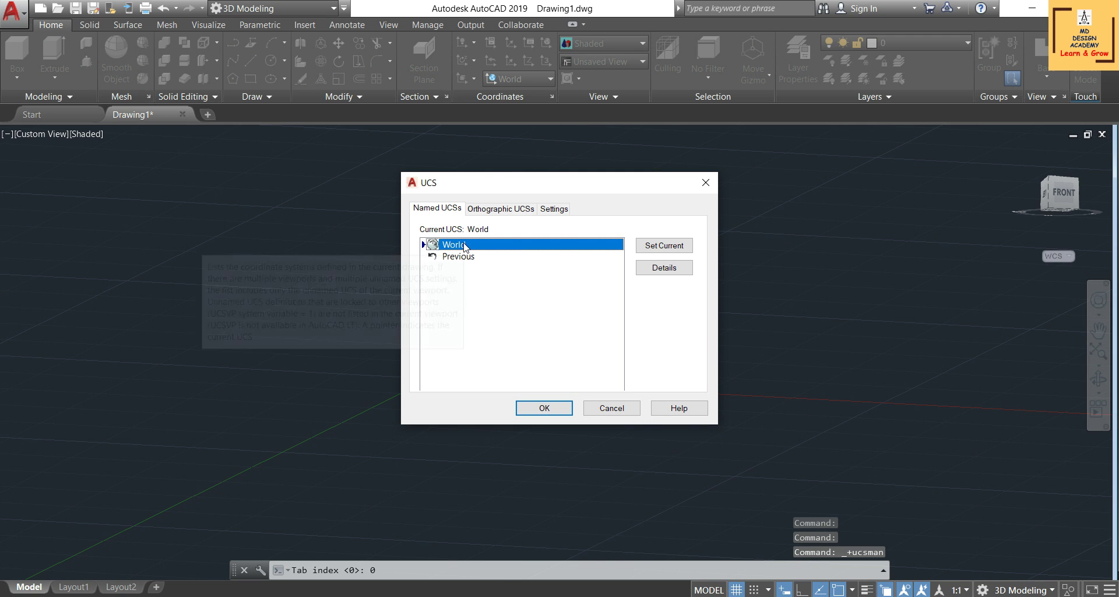
{"action": "left_click", "coordinate": [706, 183]}
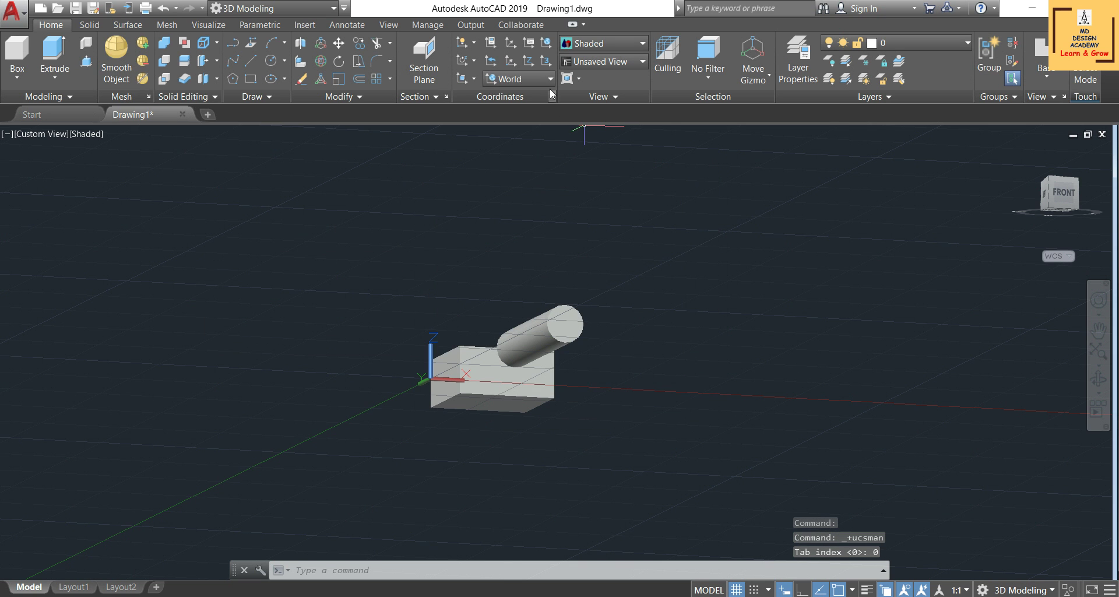
{"action": "left_click", "coordinate": [518, 81]}
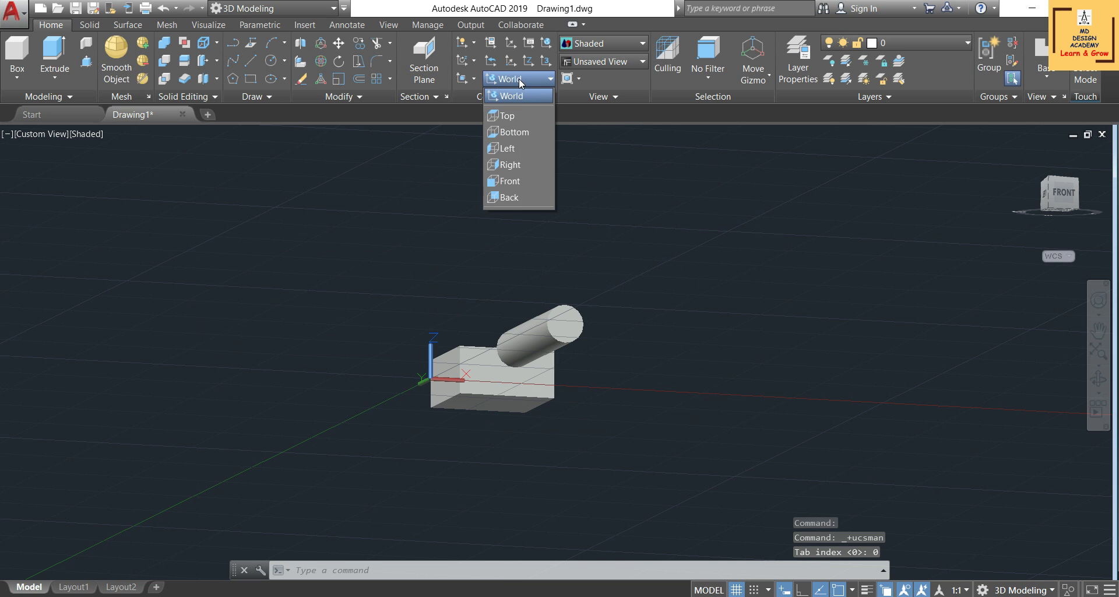
{"action": "left_click", "coordinate": [501, 94]}
{"action": "mouse_move", "coordinate": [627, 263]}
{"action": "middle_mouse_down"}
{"action": "mouse_move", "coordinate": [583, 379]}
{"action": "mouse_move", "coordinate": [587, 325]}
{"action": "middle_mouse_up"}
{"action": "left_click", "coordinate": [502, 313]}
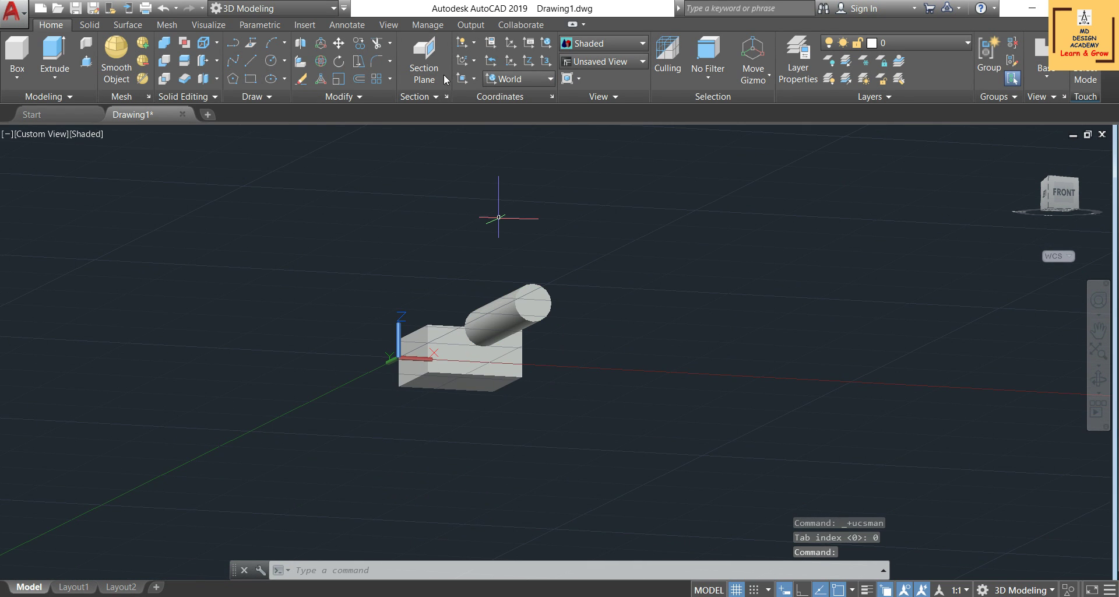
- Restore the previous cylinder-end UCS with UCS Previous and clear the cylinder selection
{"action": "left_click", "coordinate": [490, 62]}
{"action": "left_click", "coordinate": [490, 62]}
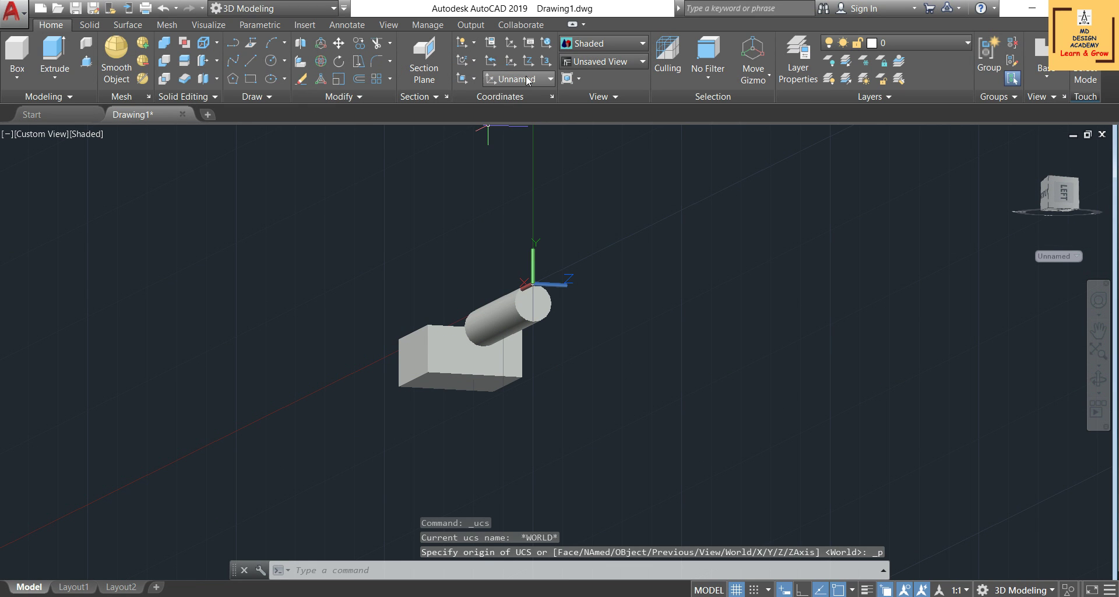
{"action": "left_click", "coordinate": [545, 291]}
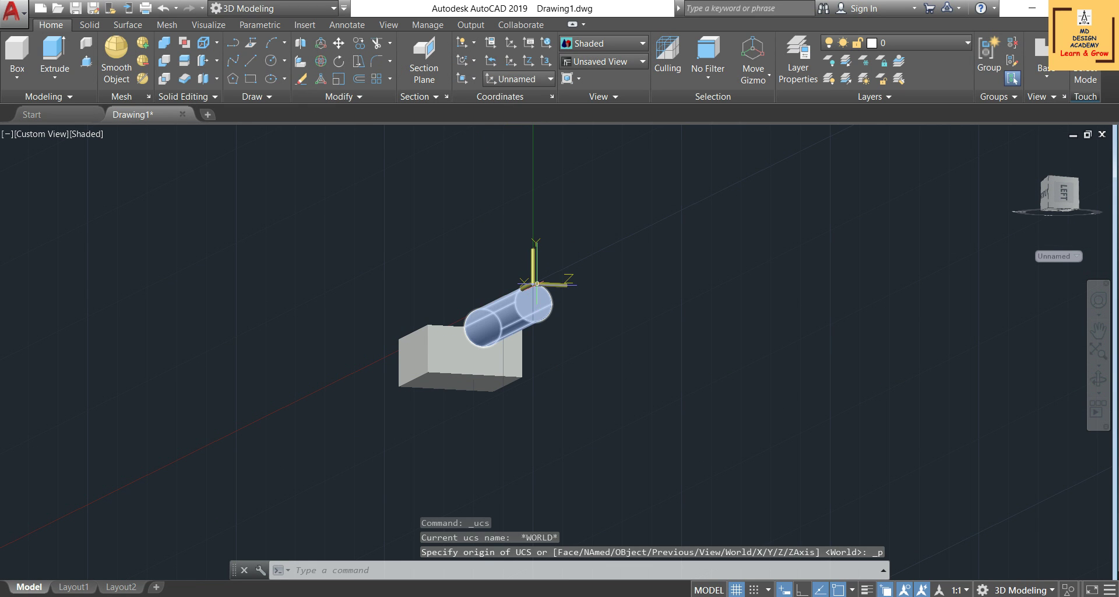
{"action": "key", "text": "Escape"}
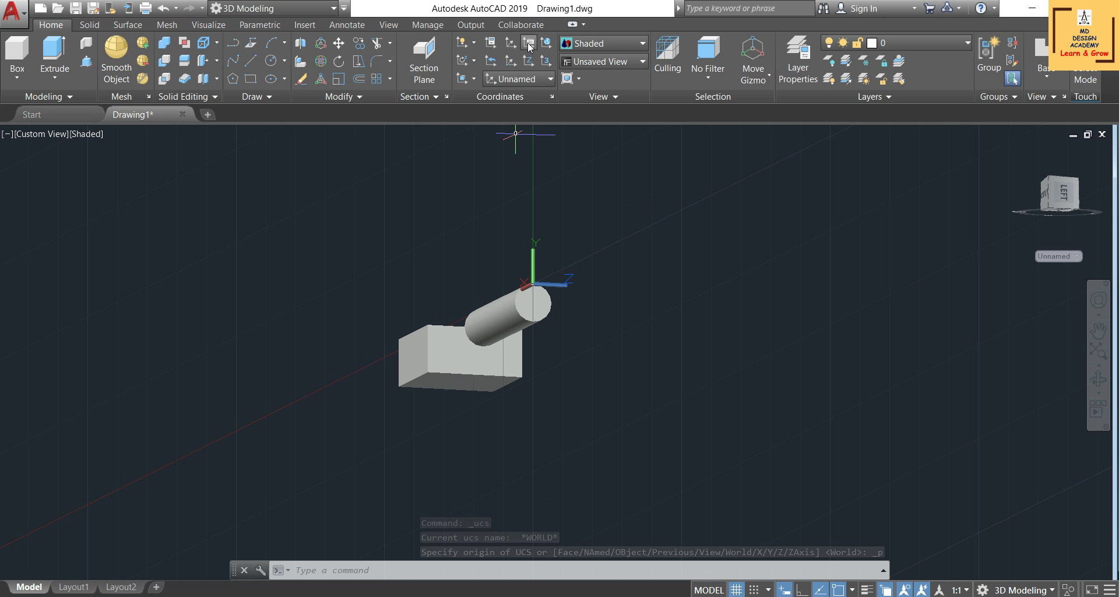
- Rename the Unnamed UCS to MYVIEW in Named UCS, then switch to World
{"action": "left_click", "coordinate": [529, 44]}
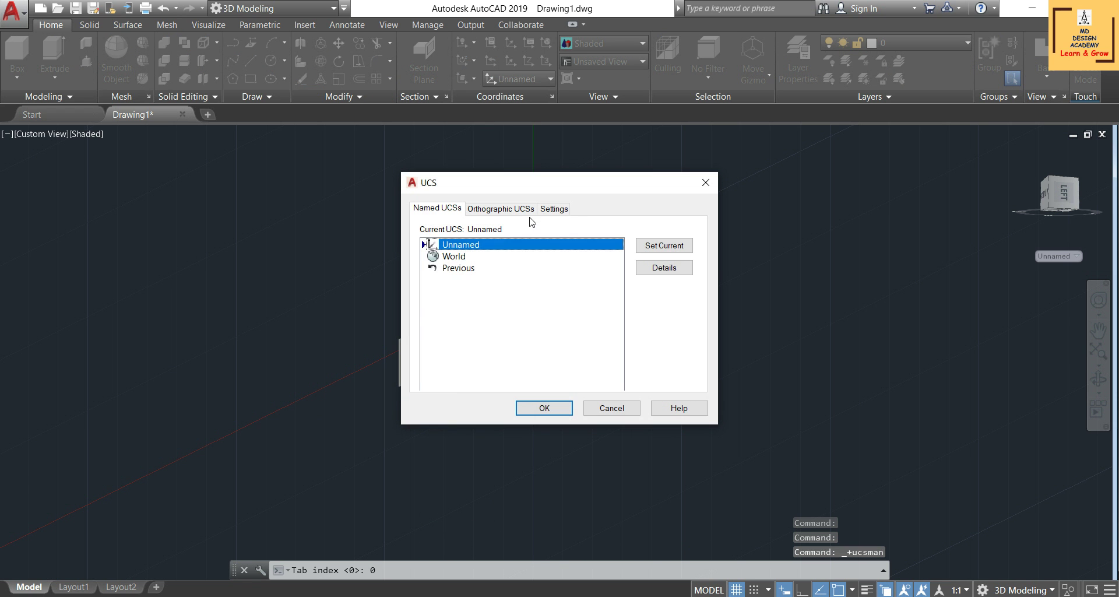
{"action": "left_click", "coordinate": [473, 248]}
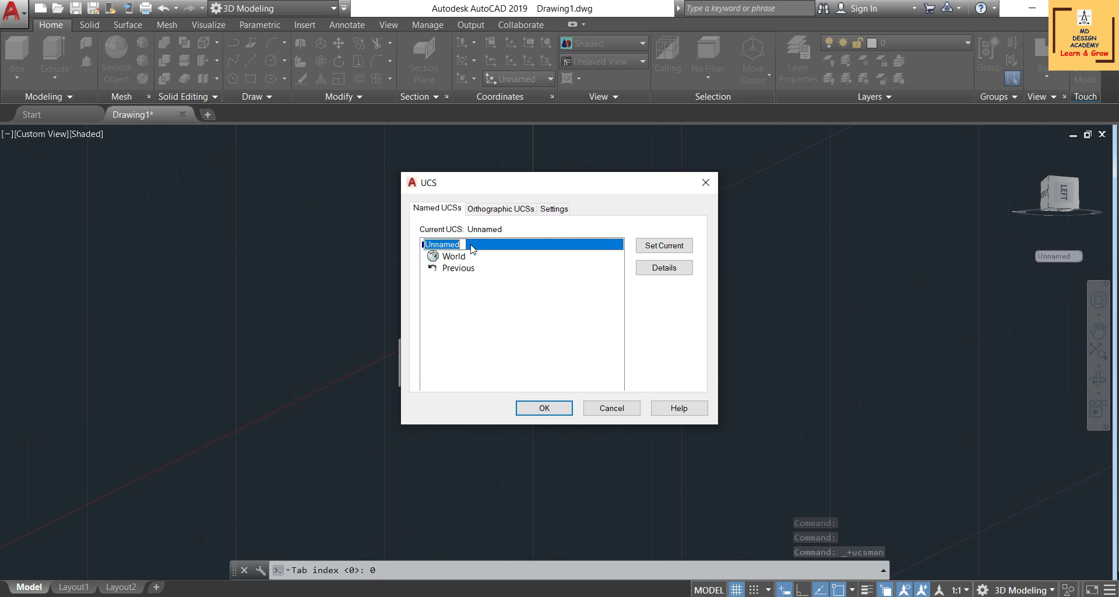
{"action": "type", "text": "MYVIEW"}
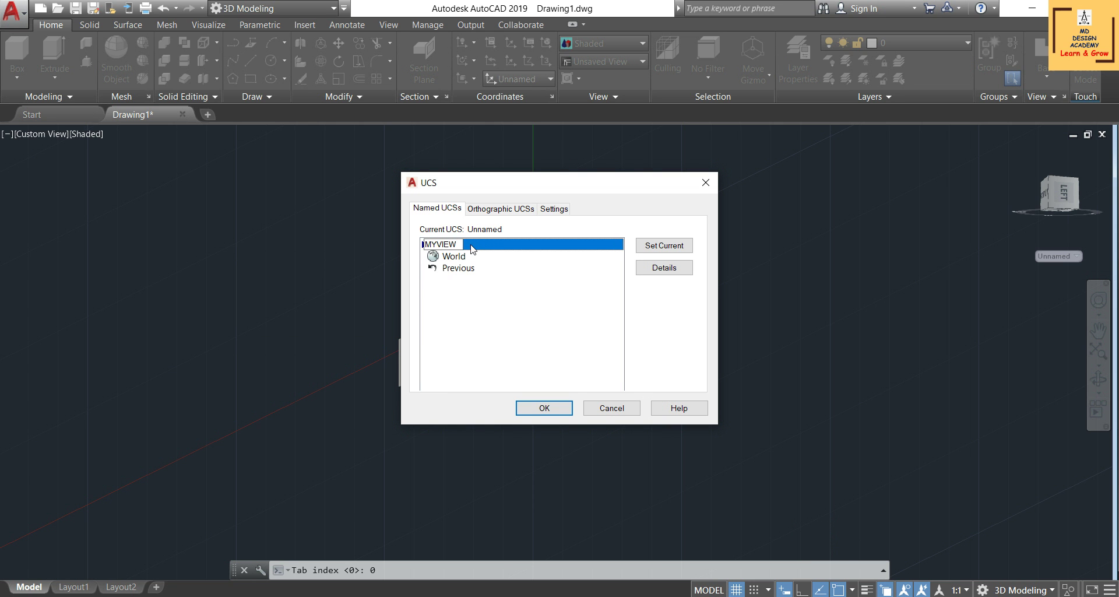
{"action": "left_click", "coordinate": [497, 321]}
{"action": "left_click", "coordinate": [532, 408]}
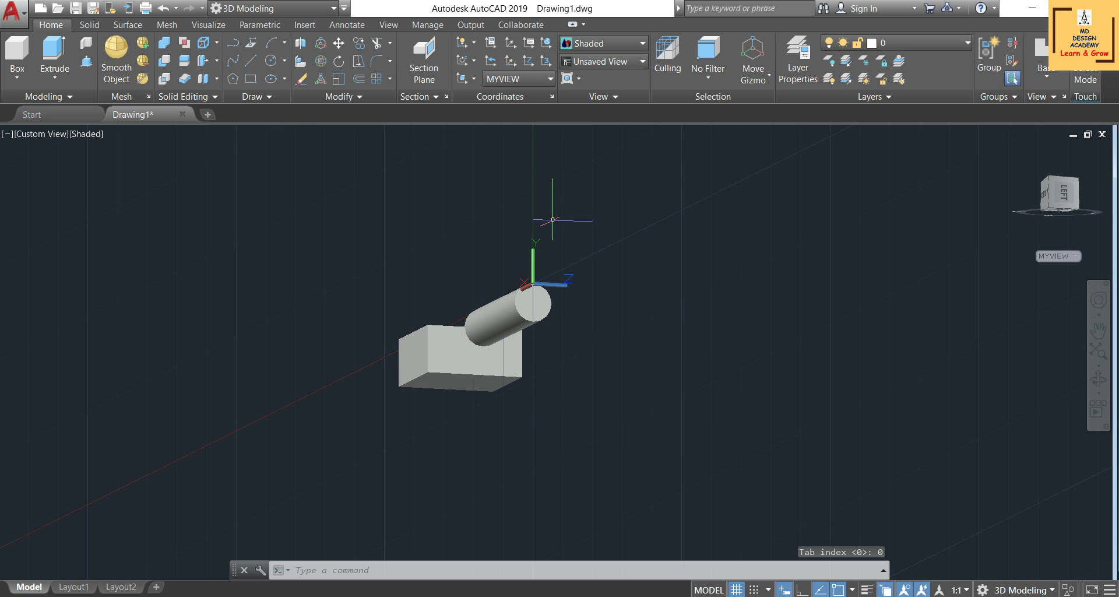
{"action": "left_click", "coordinate": [527, 76]}
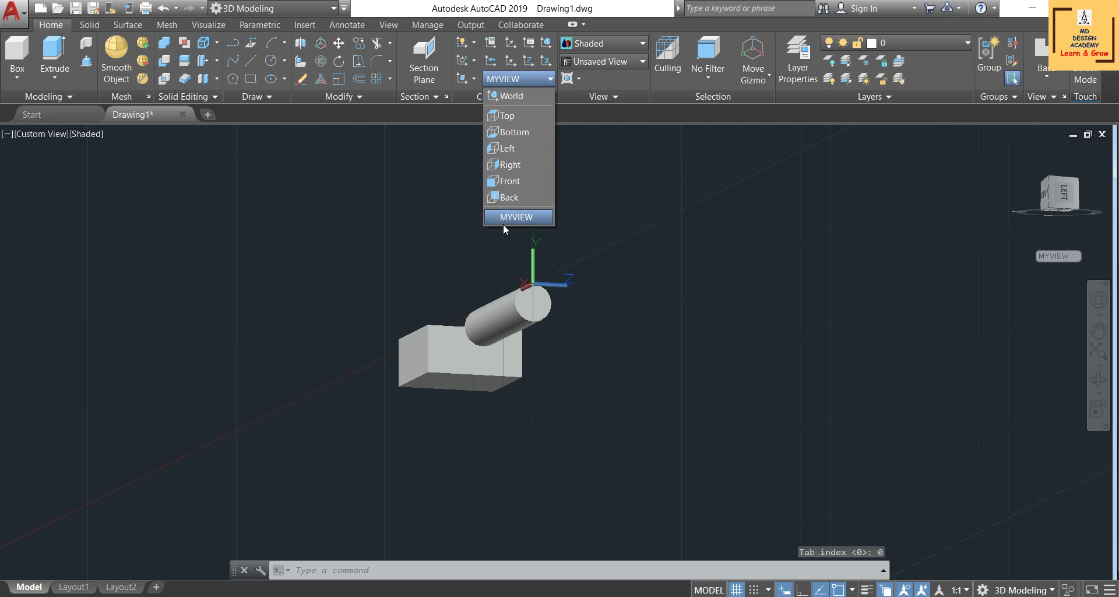
{"action": "left_click", "coordinate": [511, 96]}
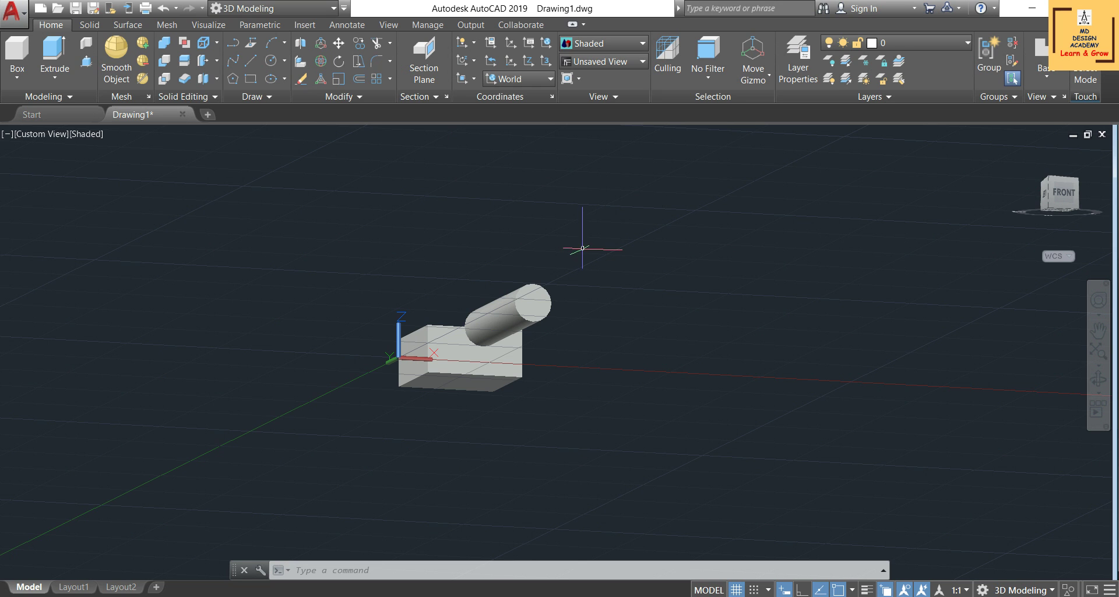
- Step back through previous UCSs, then set a new UCS origin at the box's lower-left corner
{"action": "left_click", "coordinate": [547, 48]}
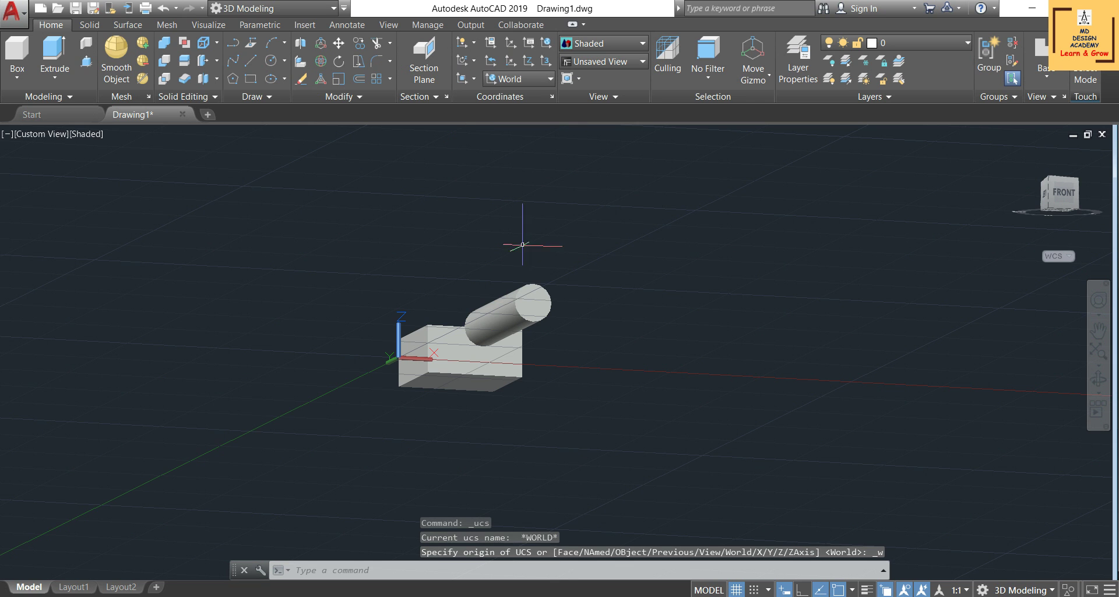
{"action": "left_click", "coordinate": [492, 62]}
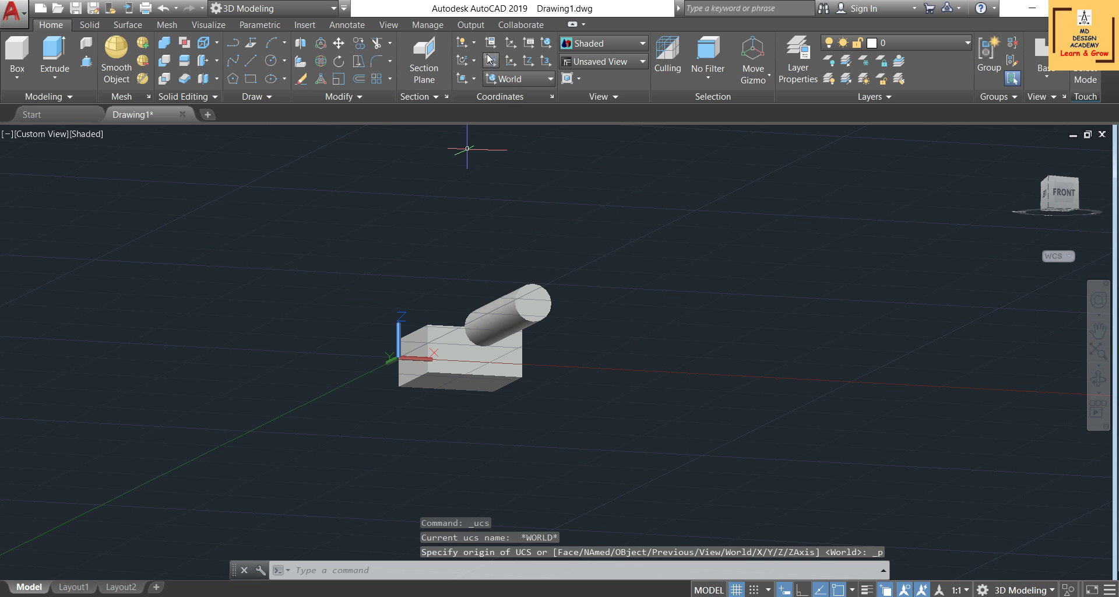
{"action": "left_click", "coordinate": [492, 62]}
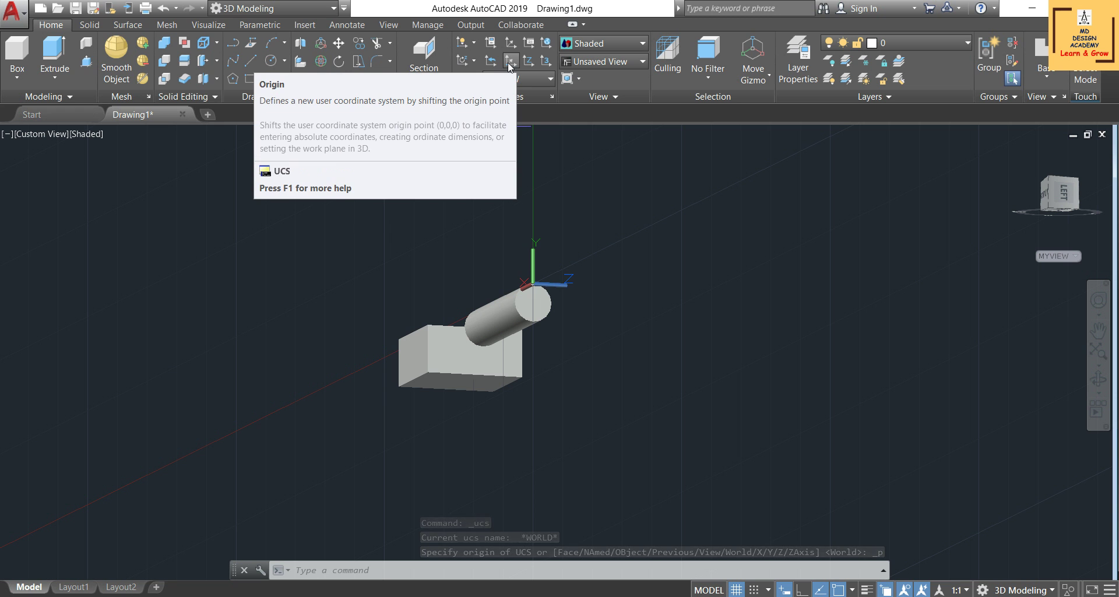
{"action": "left_click", "coordinate": [509, 62]}
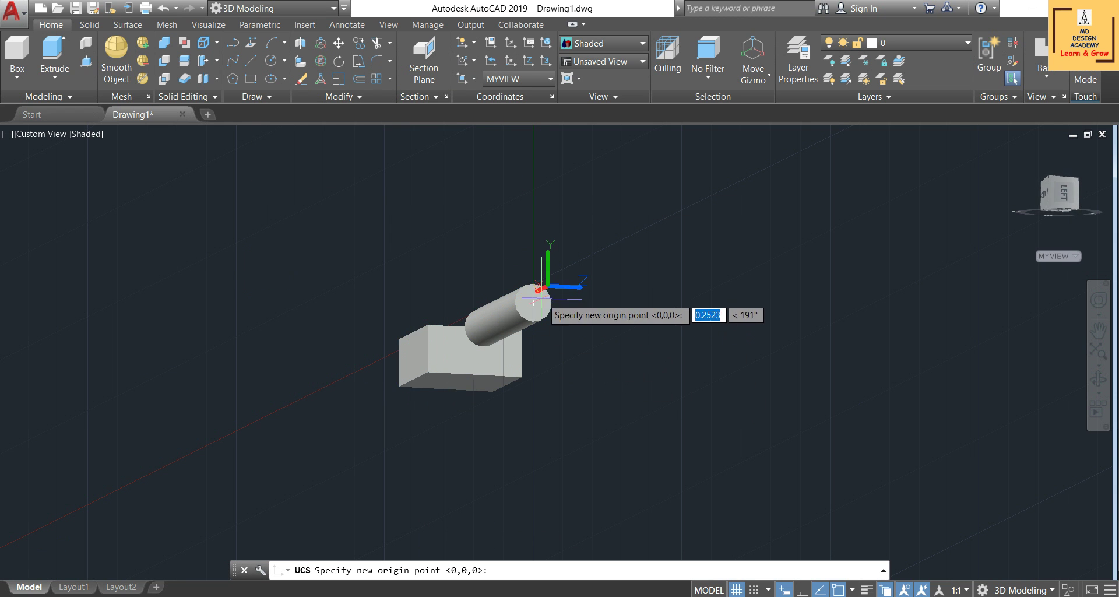
{"action": "left_click", "coordinate": [424, 370]}
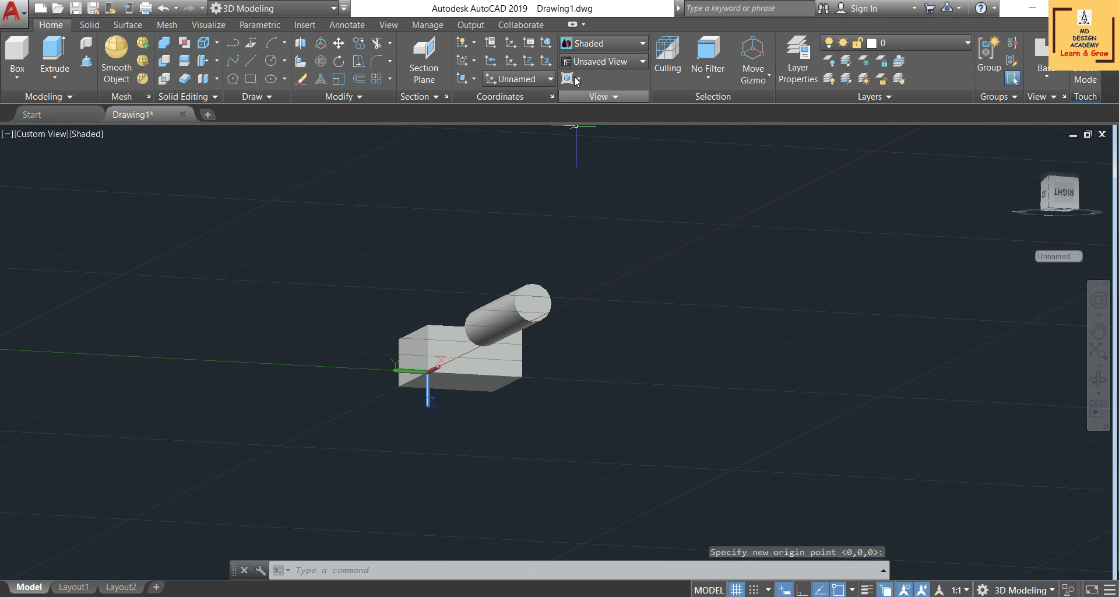
- Define a Z-Axis Vector UCS with origin at the box's top-left corner and a picked Z point
{"action": "left_click", "coordinate": [527, 62]}
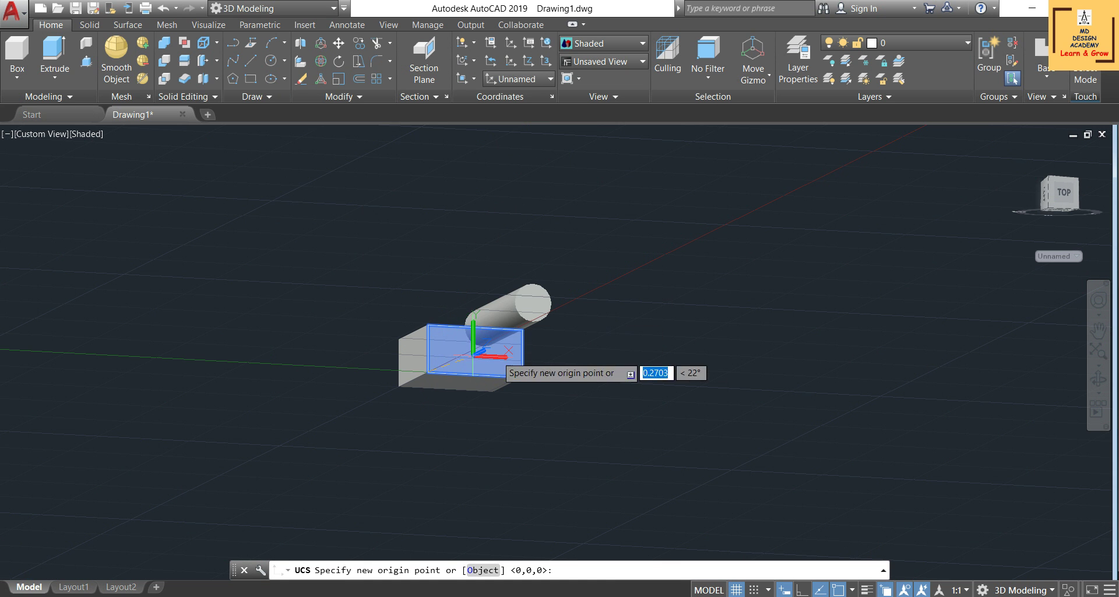
{"action": "scroll", "coordinate": [495, 339], "scroll_direction": "up", "scroll_amount": 5}
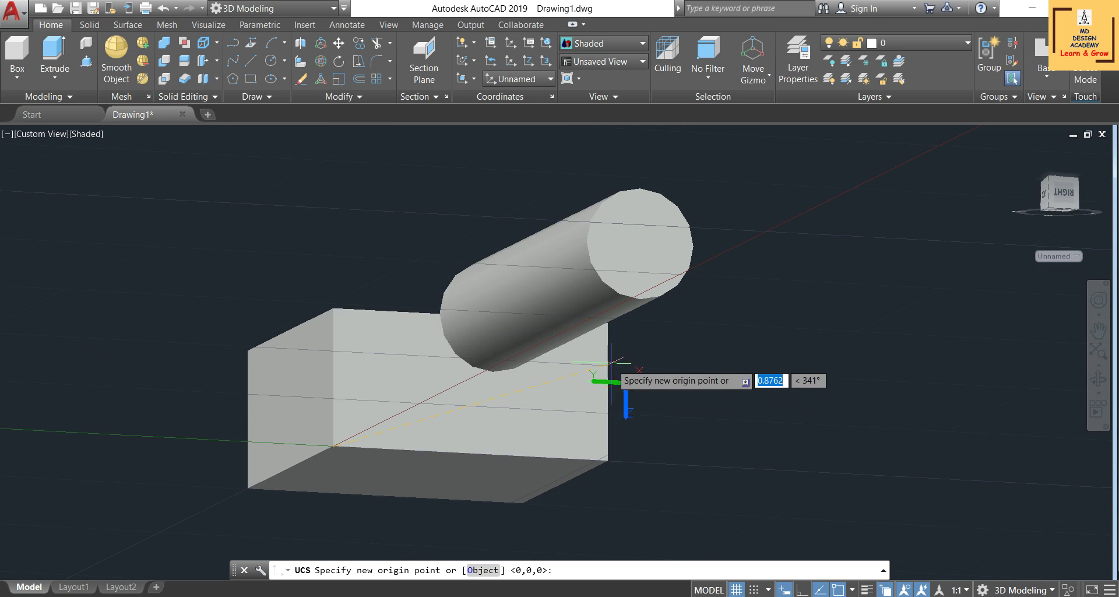
{"action": "left_click", "coordinate": [248, 350]}
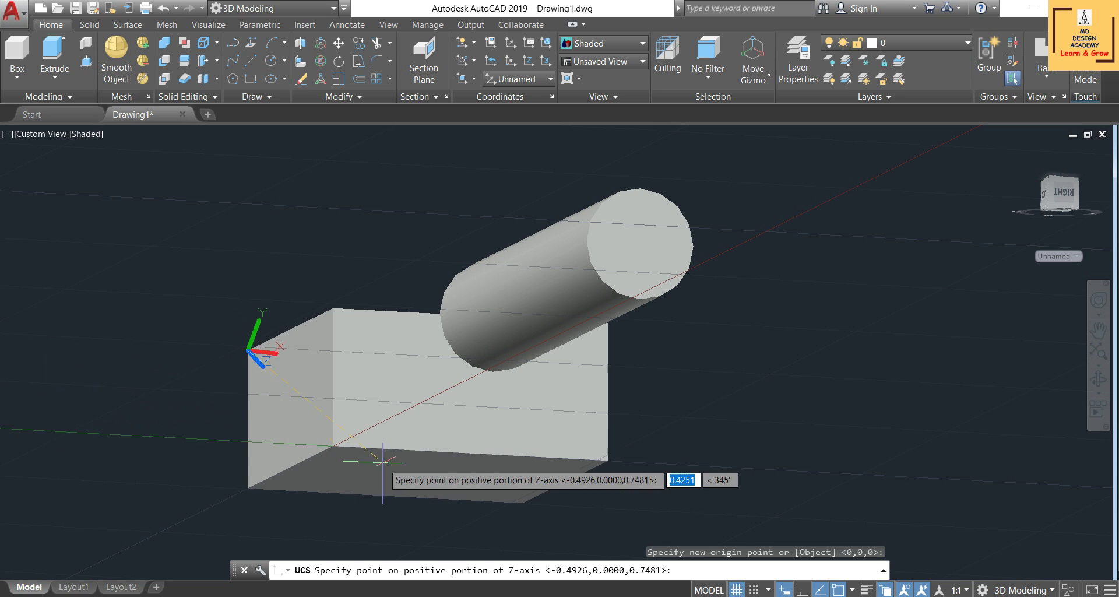
{"action": "left_click", "coordinate": [333, 446]}
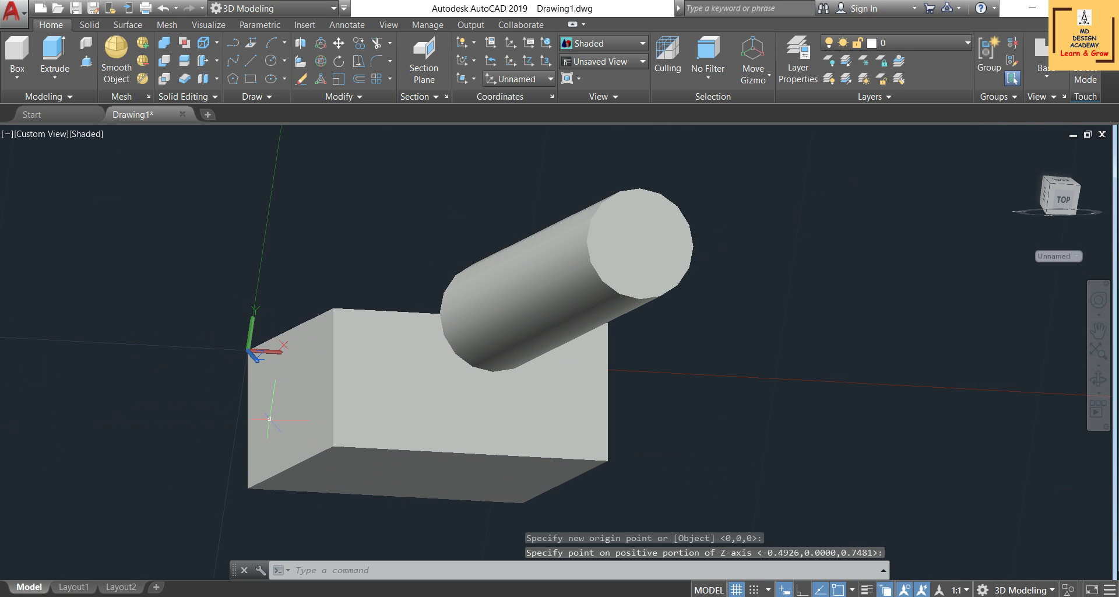
- Define a 3-point UCS: origin at bottom-right corner, X along bottom edge, Y up the face
{"action": "left_click", "coordinate": [549, 62]}
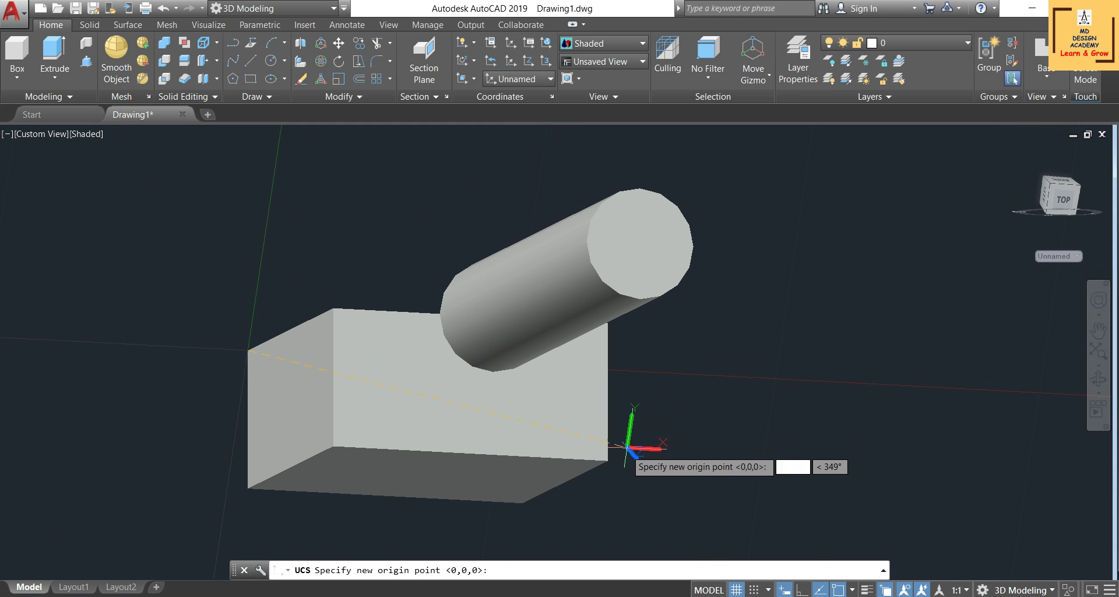
{"action": "left_click", "coordinate": [609, 461]}
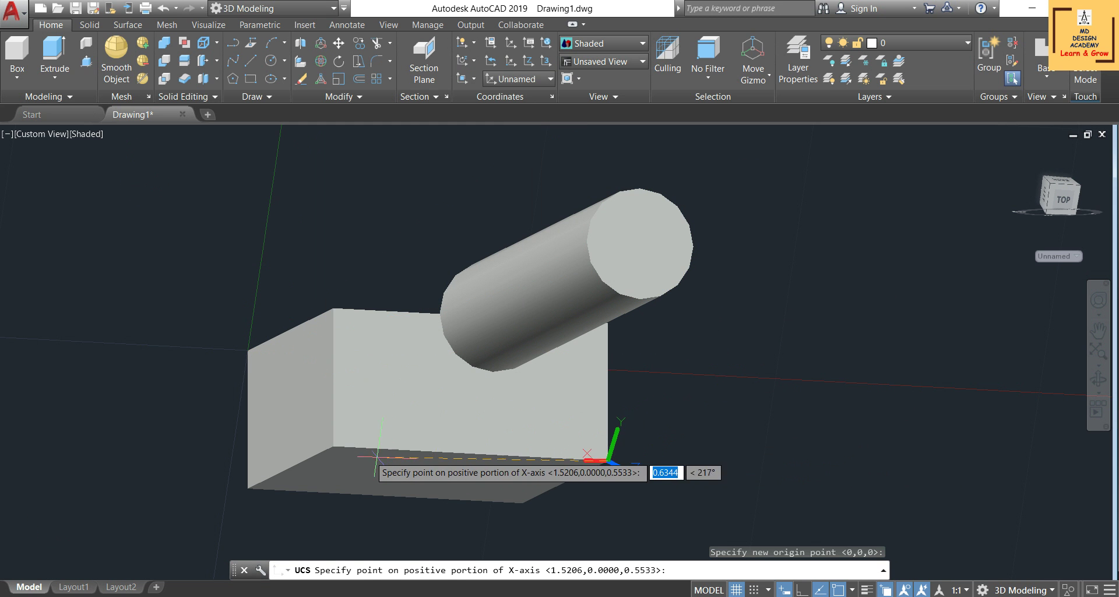
{"action": "left_click", "coordinate": [331, 444]}
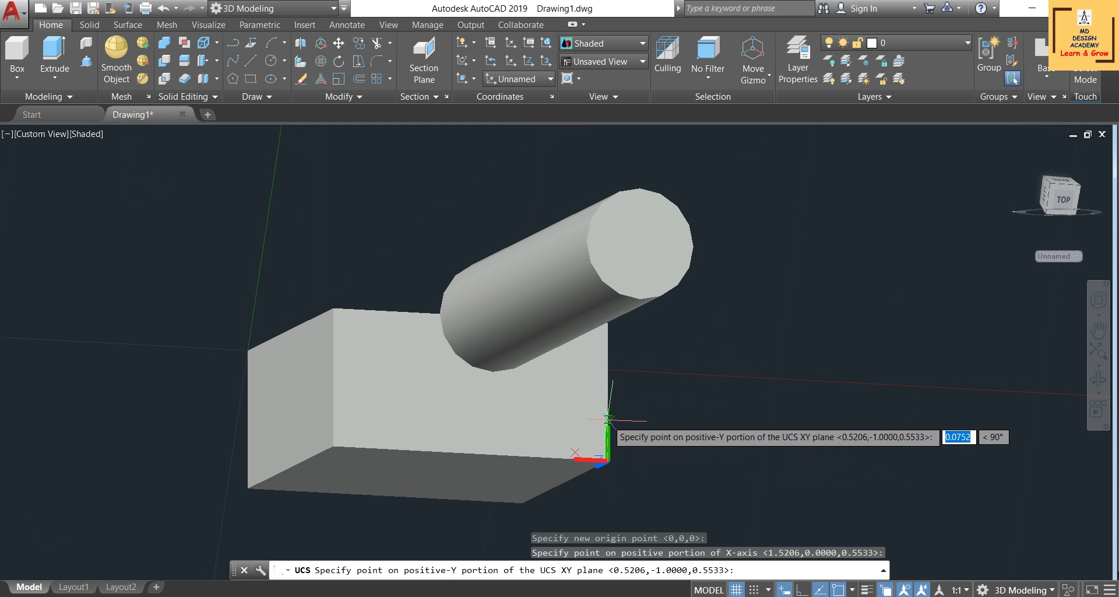
{"action": "left_click", "coordinate": [607, 323]}
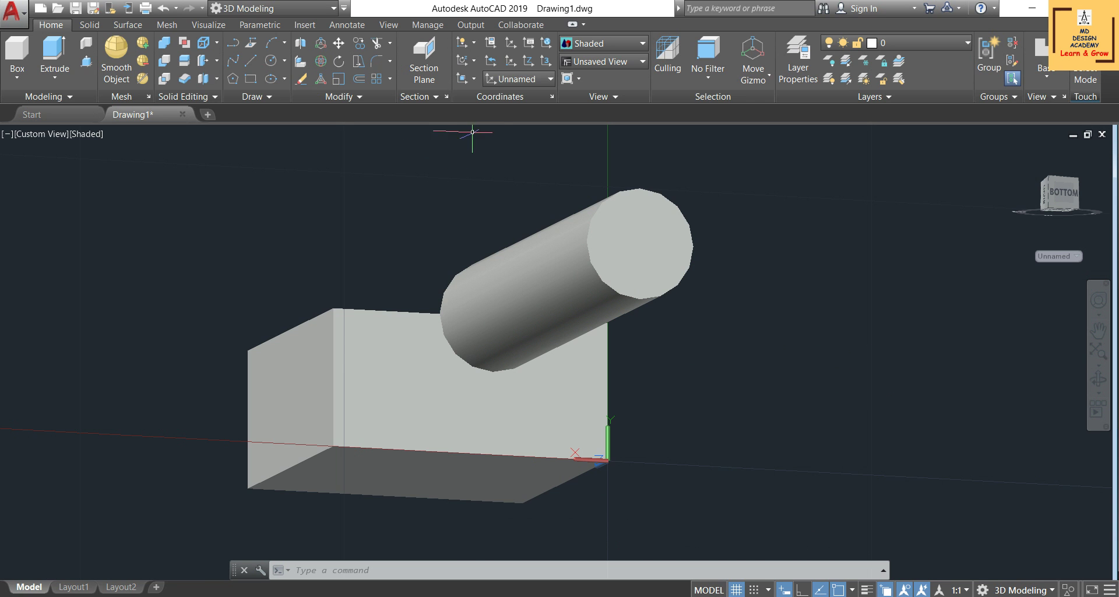
- Switch to World and orbit to show the cylinder extending from the box, then select the UCS icon
{"action": "left_click", "coordinate": [515, 79]}
{"action": "left_click", "coordinate": [509, 97]}
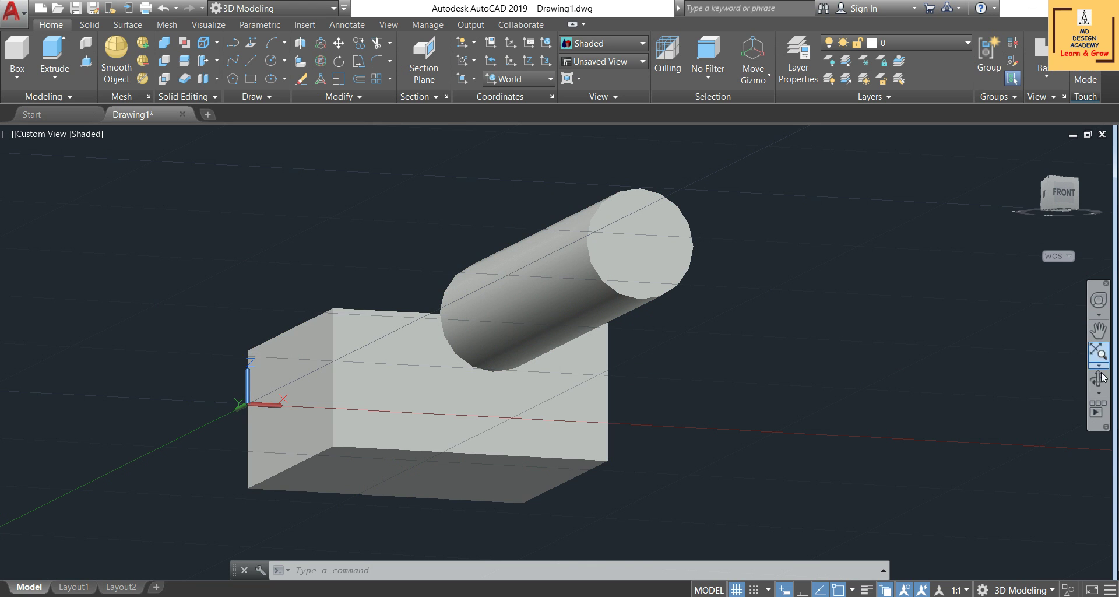
{"action": "middle_click_drag", "start_coordinate": [443, 288], "coordinate": [533, 352], "text": "shift"}
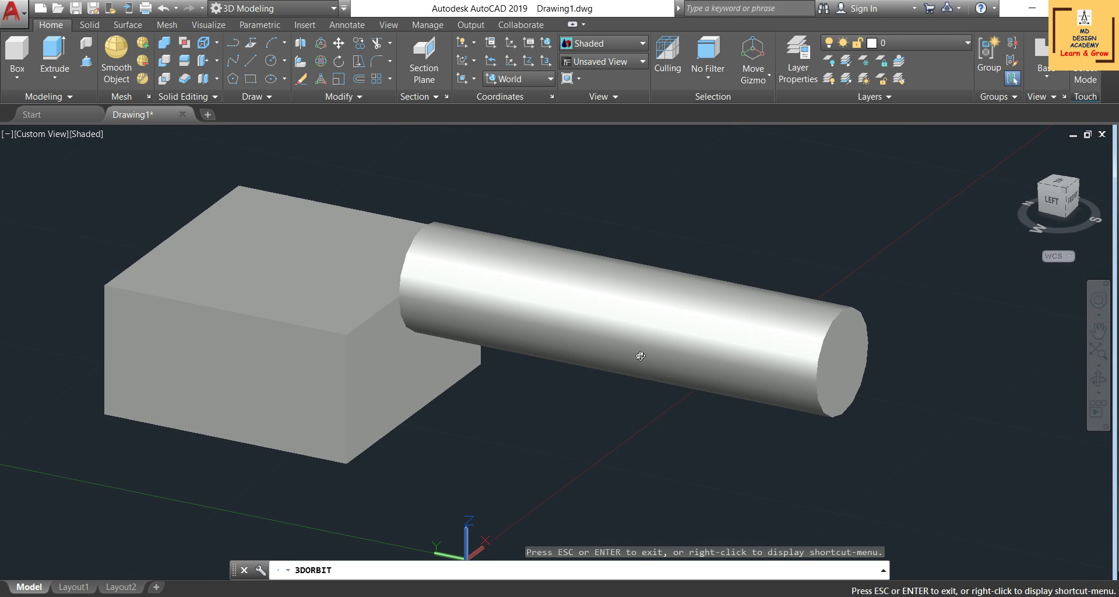
{"action": "right_click", "coordinate": [648, 272]}
{"action": "left_click", "coordinate": [672, 283]}
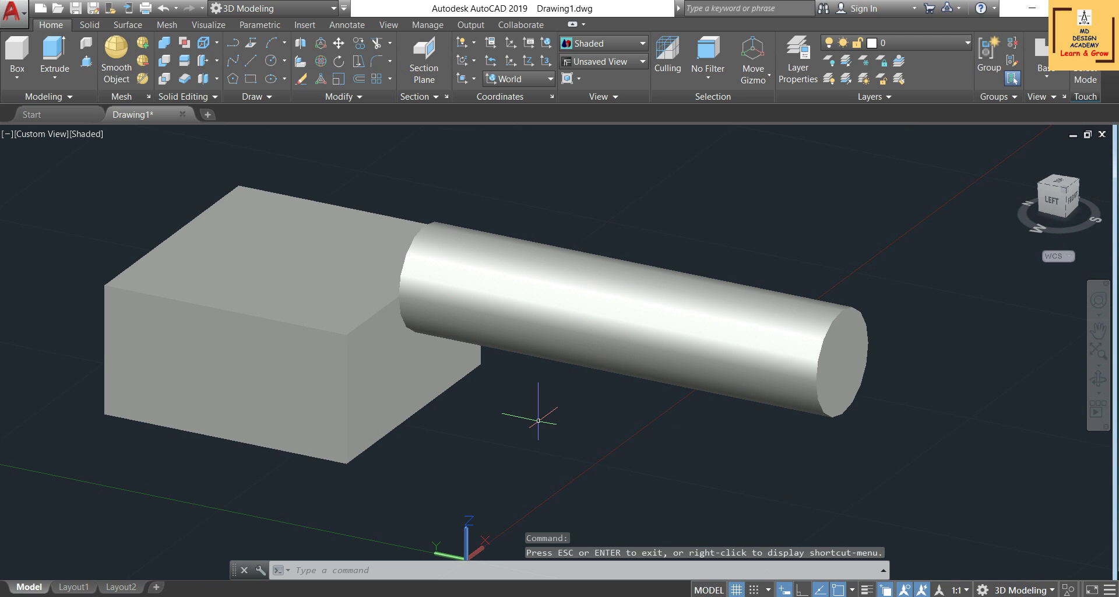
{"action": "left_click", "coordinate": [462, 535]}
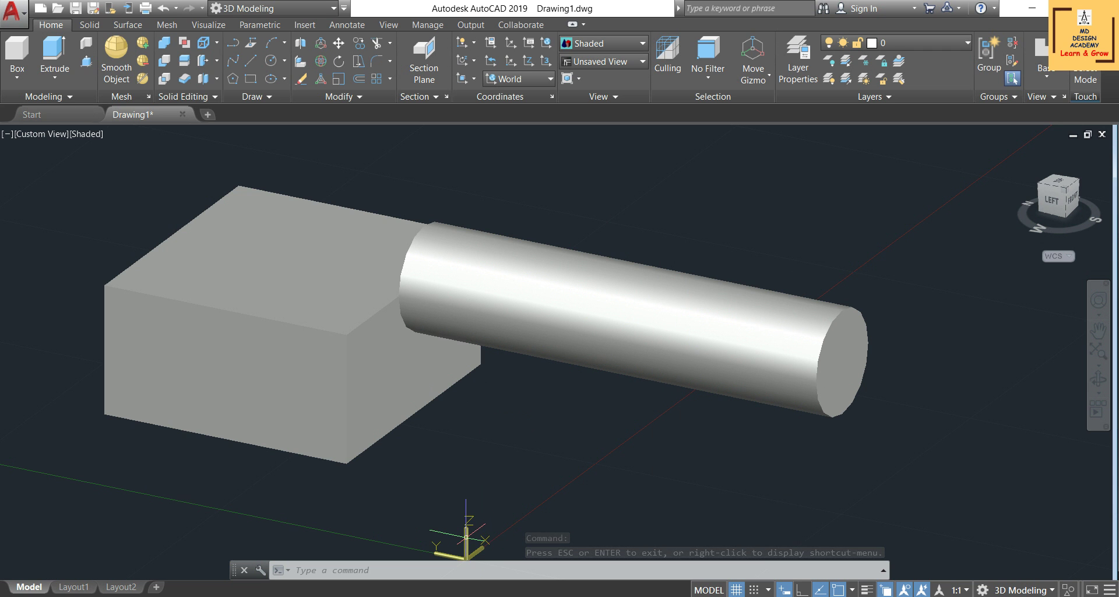
- Create a new UCS with its origin at the box's top corner and X axis at @0.0945<45
{"action": "left_click", "coordinate": [508, 45]}
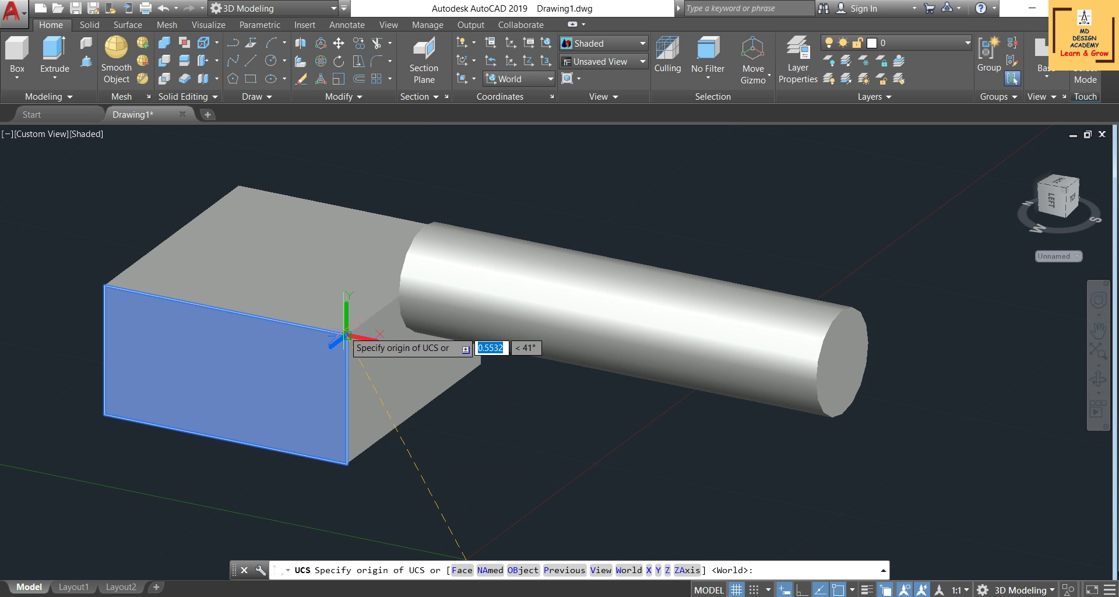
{"action": "left_click", "coordinate": [346, 335]}
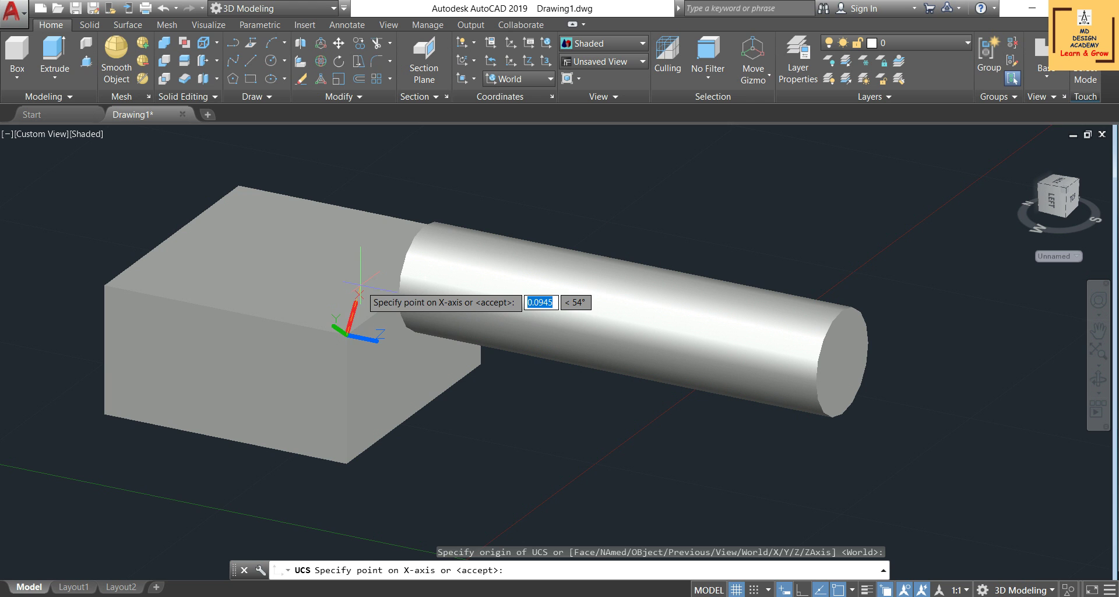
{"action": "key", "text": "Tab"}
{"action": "type", "text": "45"}
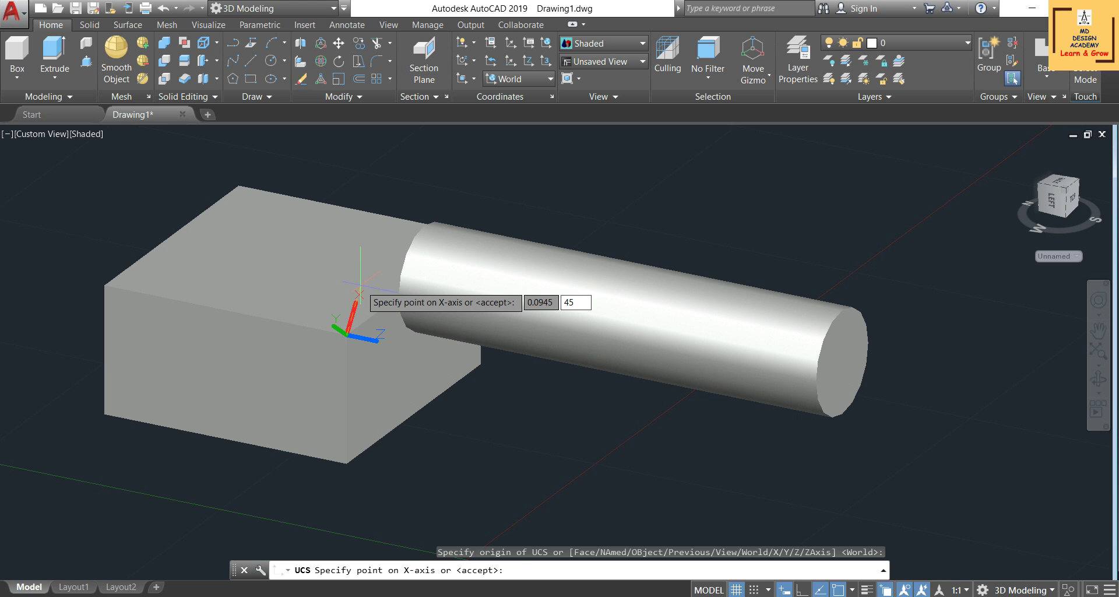
{"action": "key", "text": "Return"}
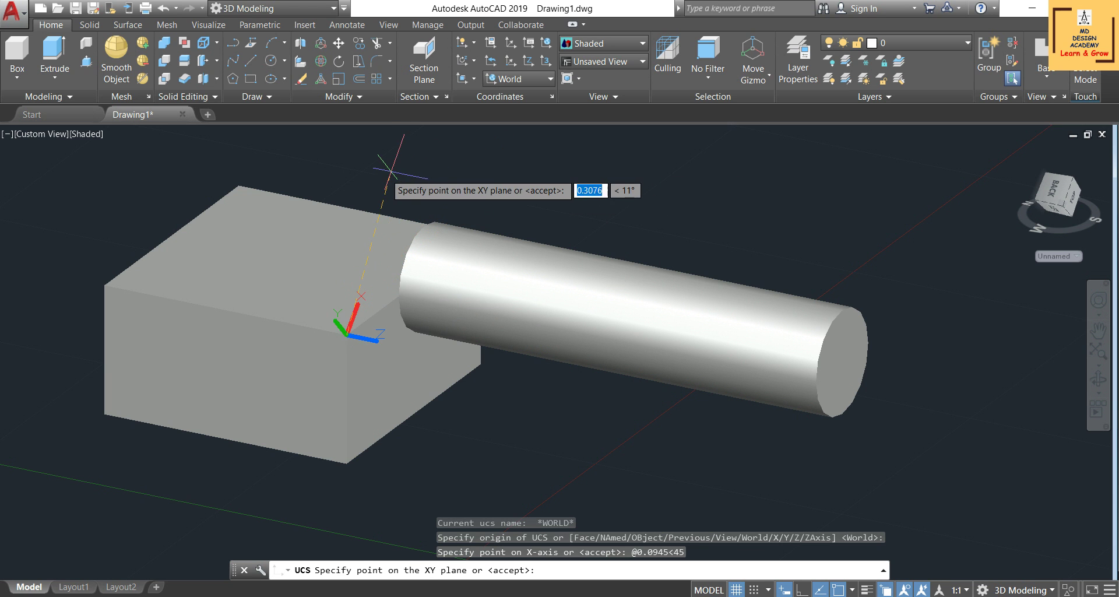
{"action": "key", "text": "Return"}
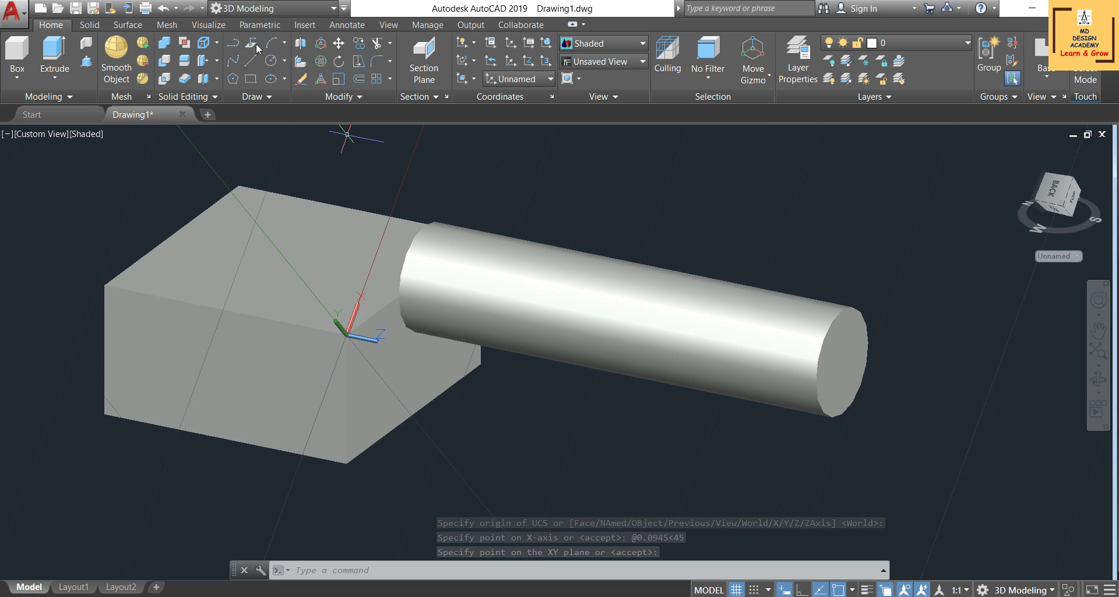
- Draw a circle on the box's top face
{"action": "left_click", "coordinate": [268, 61]}
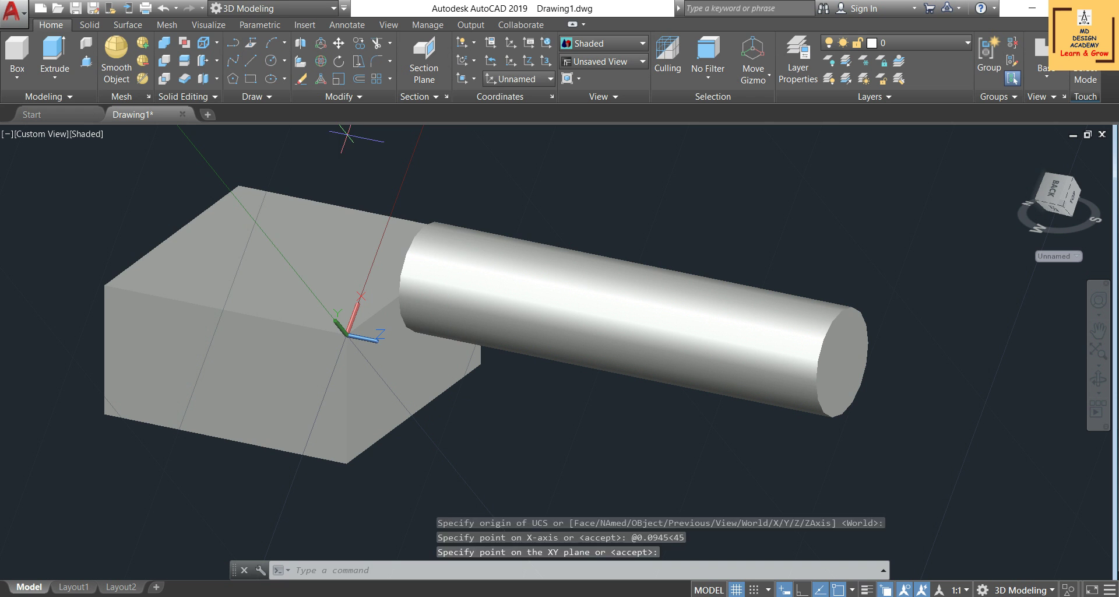
{"action": "left_click", "coordinate": [320, 212]}
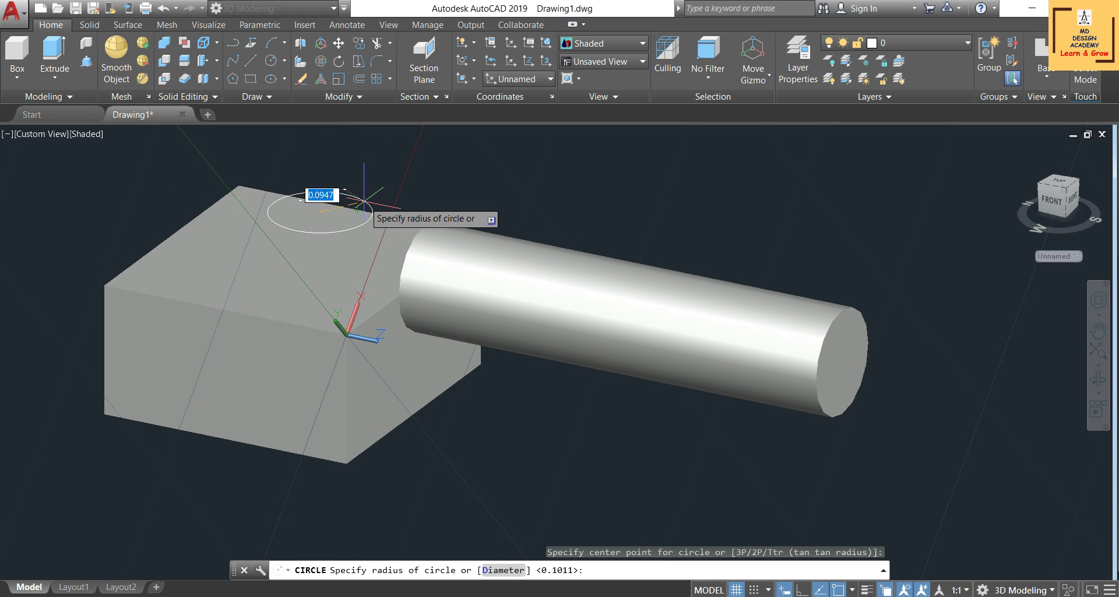
{"action": "left_click", "coordinate": [368, 204]}
- Extrude the circle upward into a short vertical cylinder
{"action": "left_click", "coordinate": [54, 51]}
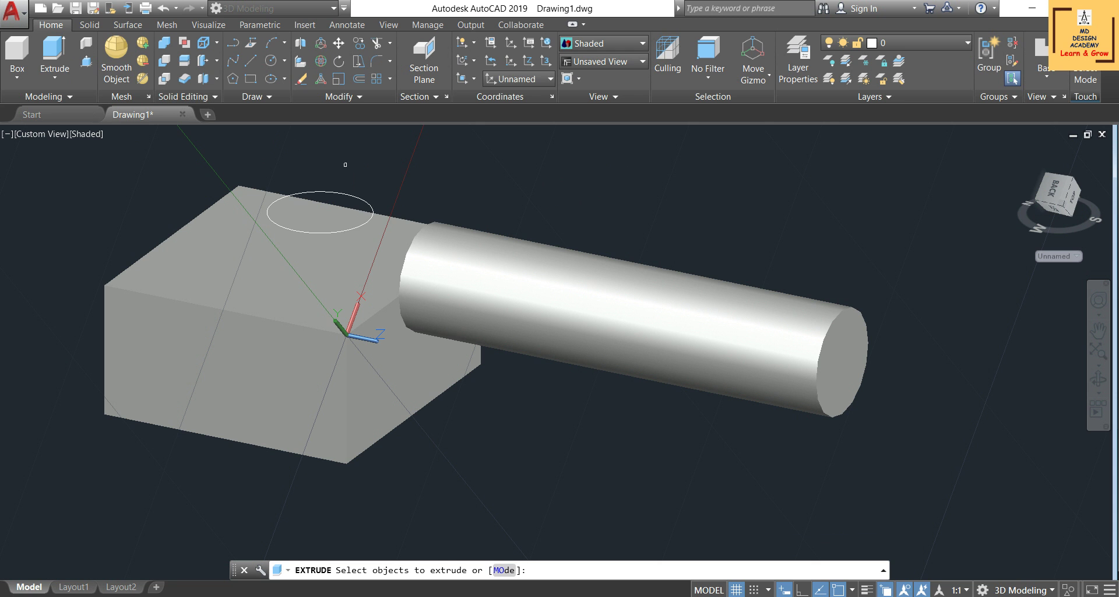
{"action": "left_click", "coordinate": [337, 190]}
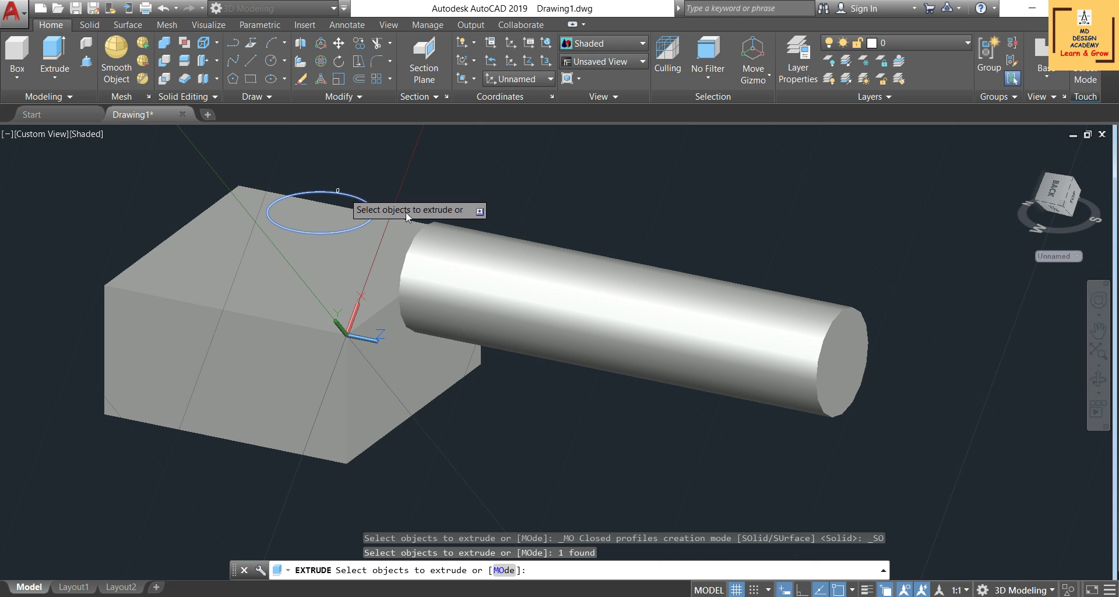
{"action": "right_click", "coordinate": [468, 177]}
{"action": "left_click", "coordinate": [486, 185]}
{"action": "middle_click_drag", "start_coordinate": [485, 185], "coordinate": [498, 208], "text": "shift"}
{"action": "scroll", "coordinate": [500, 213], "scroll_direction": "up", "scroll_amount": 3}
{"action": "scroll", "coordinate": [500, 212], "scroll_direction": "down", "scroll_amount": 3}
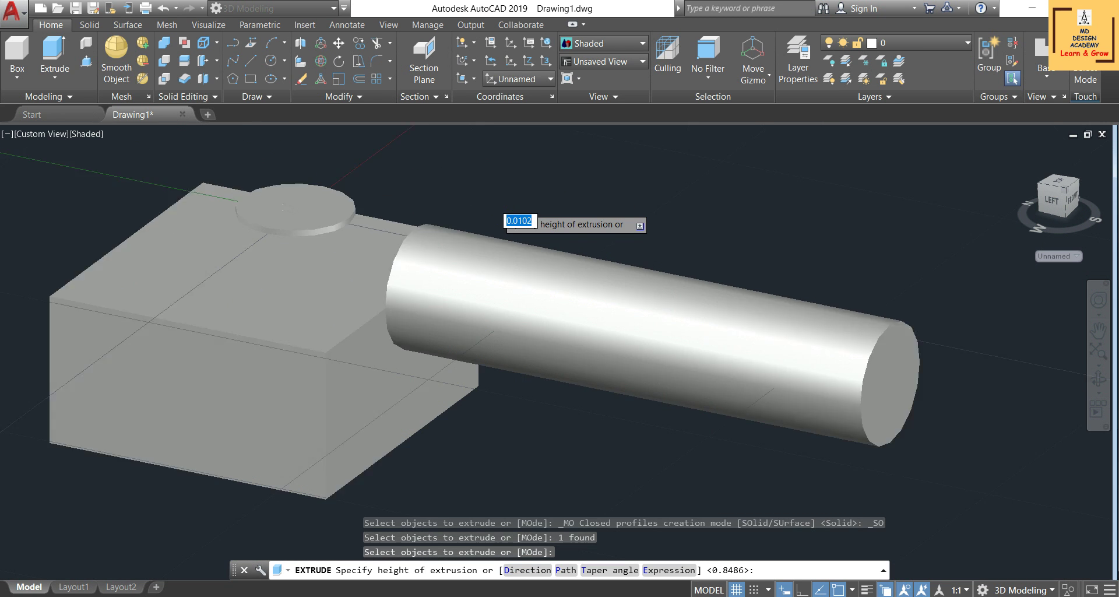
{"action": "scroll", "coordinate": [392, 191], "scroll_direction": "down", "scroll_amount": 1}
{"action": "left_click", "coordinate": [392, 175]}
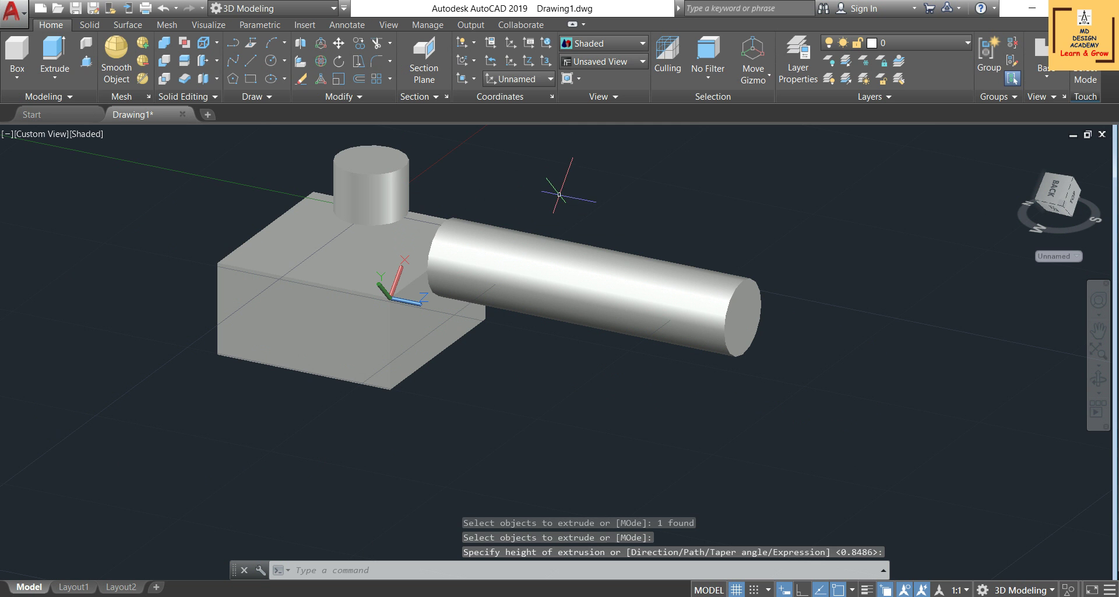
- Orbit the model so the horizontal cylinder extends right, and restore the World UCS
{"action": "mouse_move", "coordinate": [576, 212]}
{"action": "middle_mouse_down", "text": "shift"}
{"action": "mouse_move", "coordinate": [583, 182]}
{"action": "mouse_move", "coordinate": [620, 208]}
{"action": "mouse_move", "coordinate": [785, 255]}
{"action": "mouse_move", "coordinate": [824, 218]}
{"action": "mouse_move", "coordinate": [860, 235]}
{"action": "mouse_move", "coordinate": [857, 278]}
{"action": "mouse_move", "coordinate": [755, 313]}
{"action": "mouse_move", "coordinate": [762, 257]}
{"action": "middle_mouse_up", "text": "shift"}
{"action": "mouse_move", "coordinate": [711, 315]}
{"action": "middle_mouse_down", "text": "shift"}
{"action": "mouse_move", "coordinate": [670, 347]}
{"action": "mouse_move", "coordinate": [489, 280]}
{"action": "middle_mouse_up", "text": "shift"}
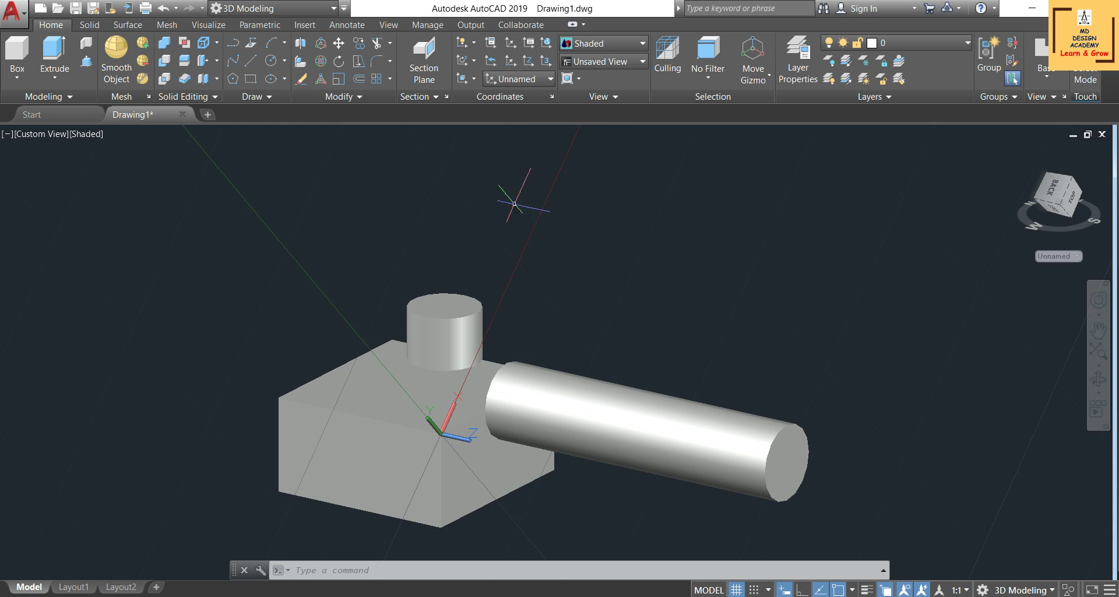
{"action": "left_click", "coordinate": [514, 79]}
{"action": "left_click", "coordinate": [505, 96]}
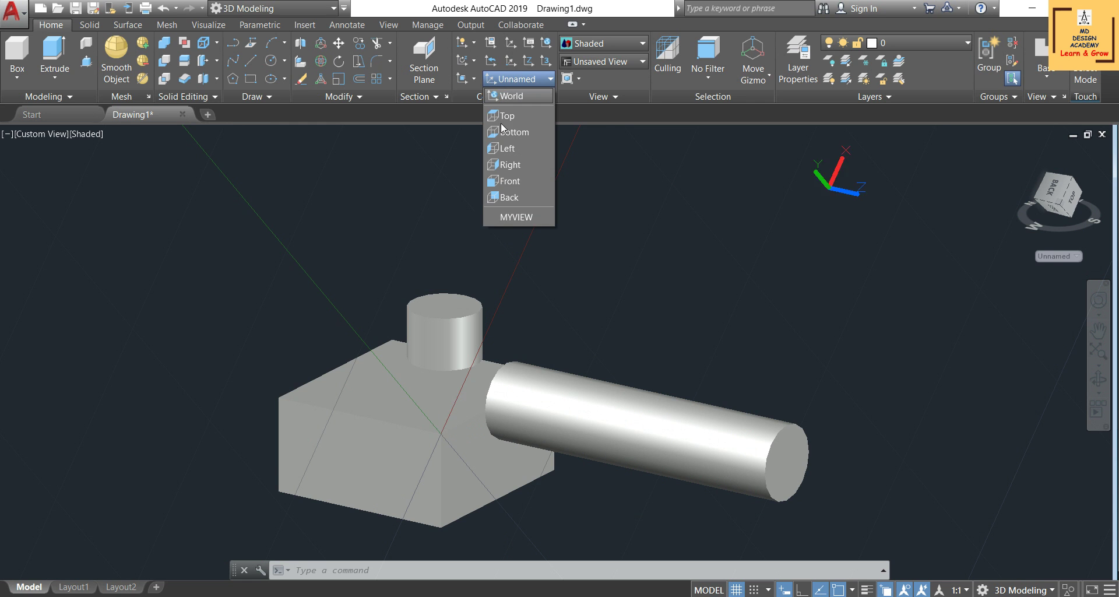